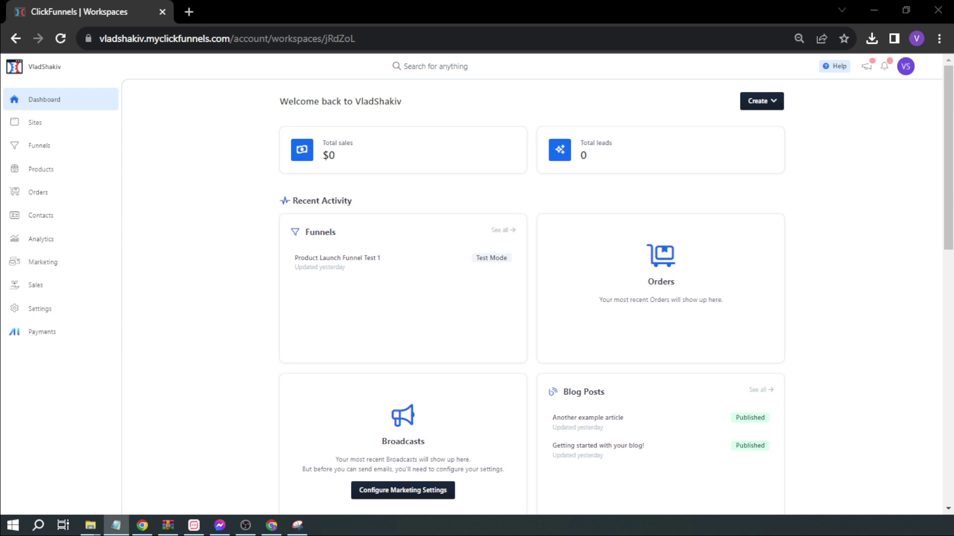
Reset the ClickFunnels dashboard zoom to 100% with Ctrl+0.
{"action": "key", "text": "ctrl+0"}
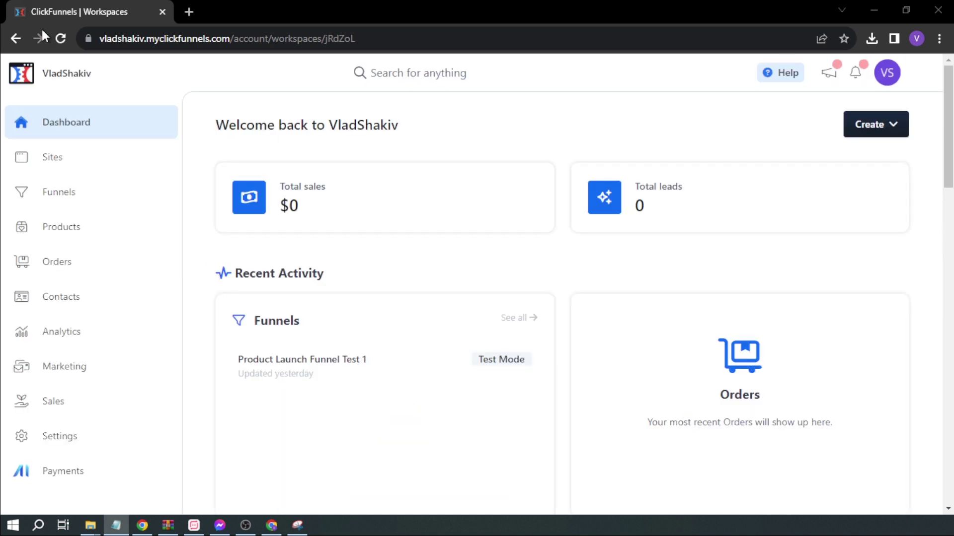
Start a new blank funnel from the Funnels list and name it 'Landing Page Test 1'.
{"action": "left_click", "coordinate": [83, 201]}
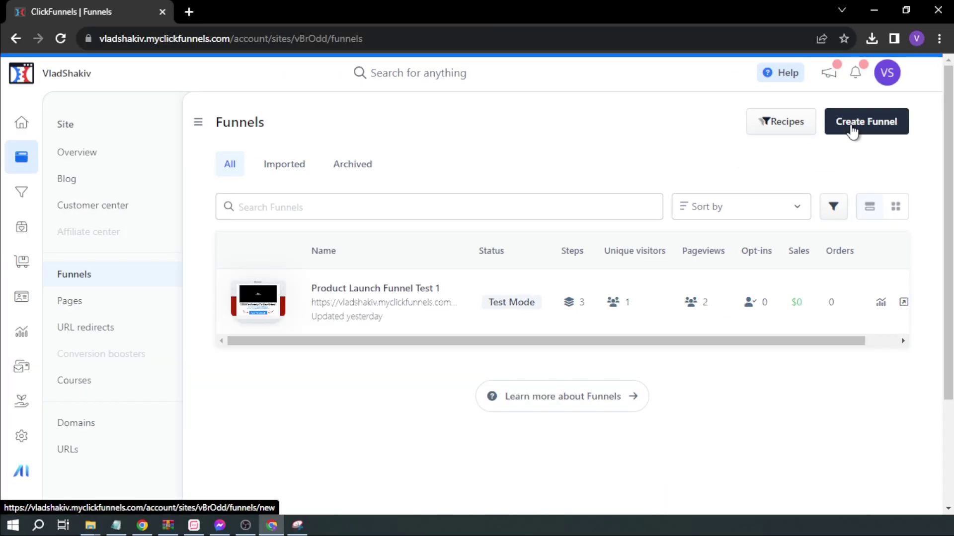
{"action": "left_click", "coordinate": [804, 118]}
{"action": "left_click", "coordinate": [386, 272]}
{"action": "key", "text": "ctrl+a"}
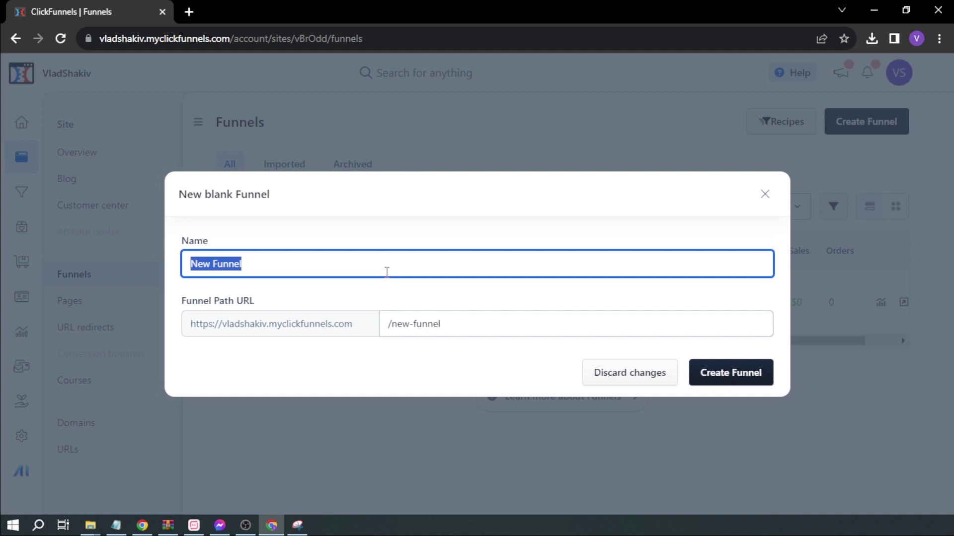
{"action": "type", "text": "Lnadi"}
{"action": "key", "text": "BackSpace"}
{"action": "key", "text": "BackSpace"}
{"action": "key", "text": "BackSpace"}
{"action": "key", "text": "BackSpace"}
{"action": "type", "text": "and"}
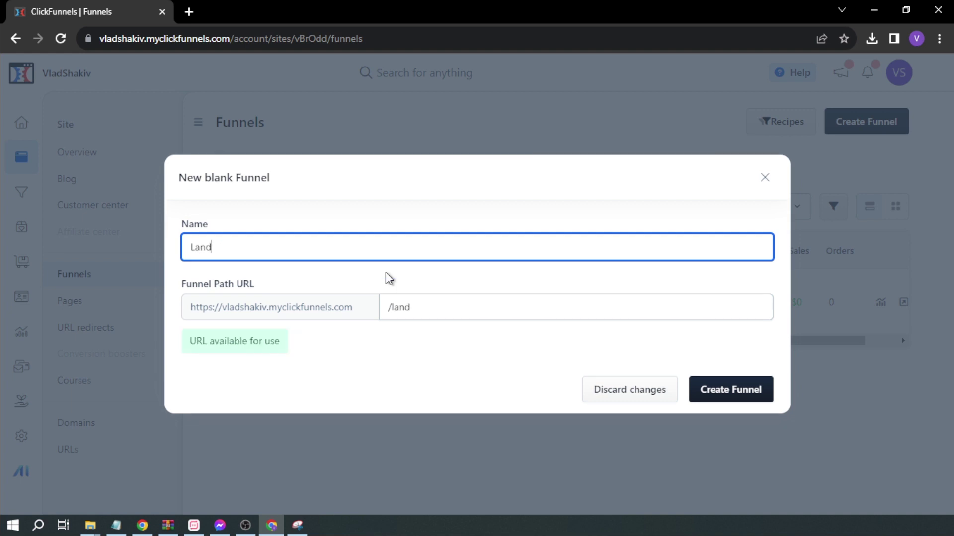
{"action": "type", "text": "ing Page Test 1"}
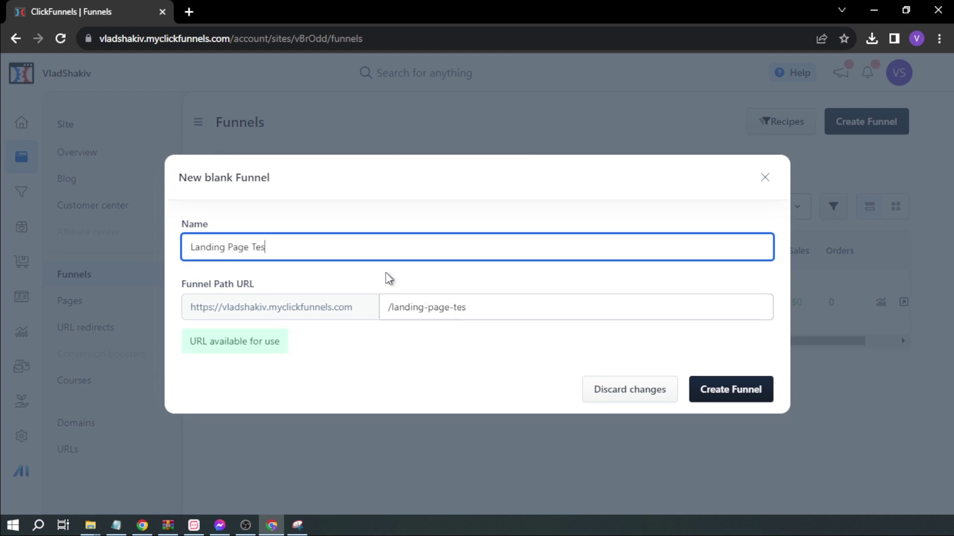
Create the Landing Page Test 1 funnel, add a Page first step and browse the templates.
{"action": "left_click", "coordinate": [716, 397]}
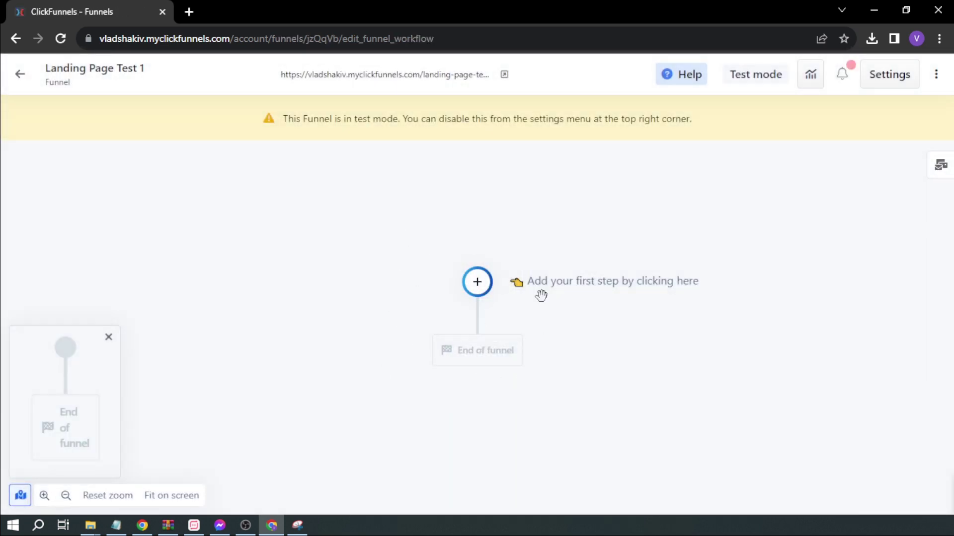
{"action": "left_click", "coordinate": [478, 283]}
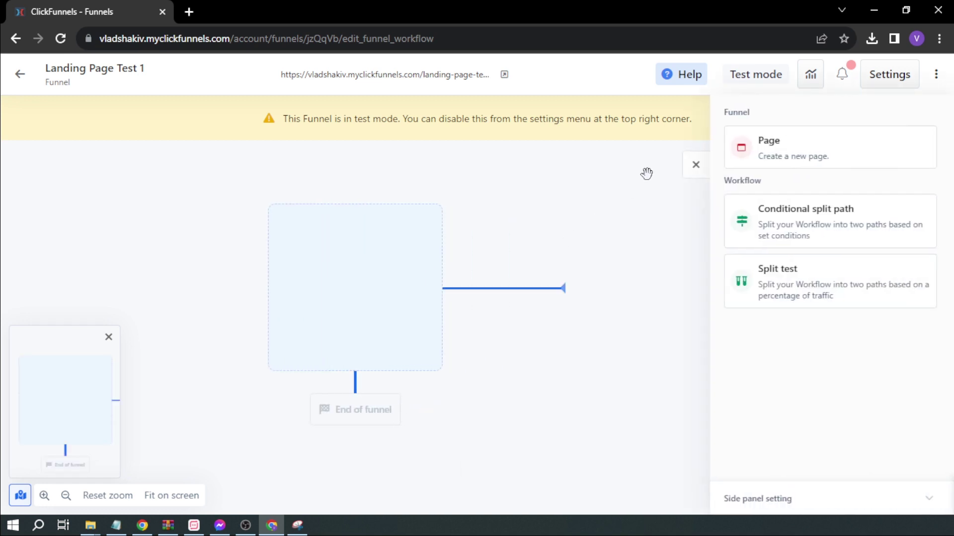
{"action": "left_click", "coordinate": [840, 159]}
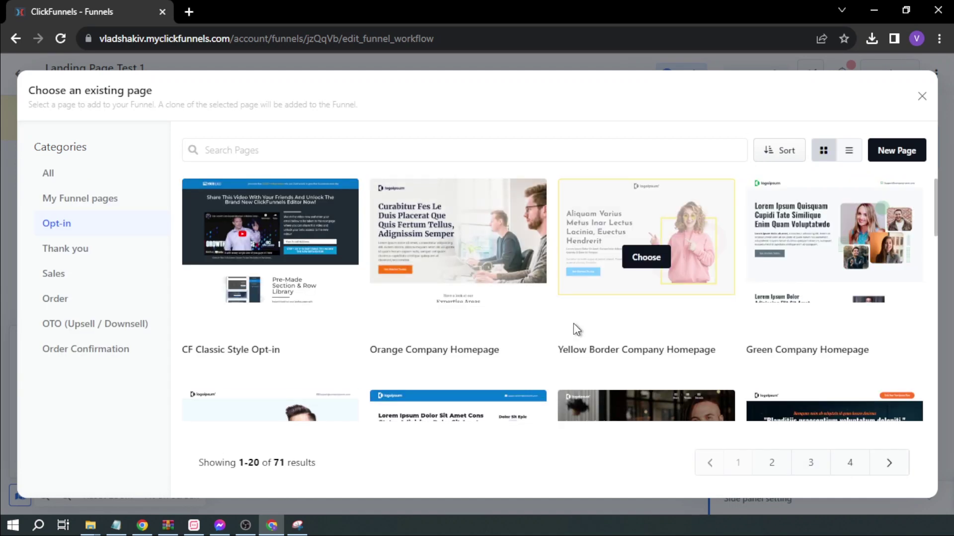
{"action": "scroll", "coordinate": [677, 275], "scroll_direction": "down", "scroll_amount": 3}
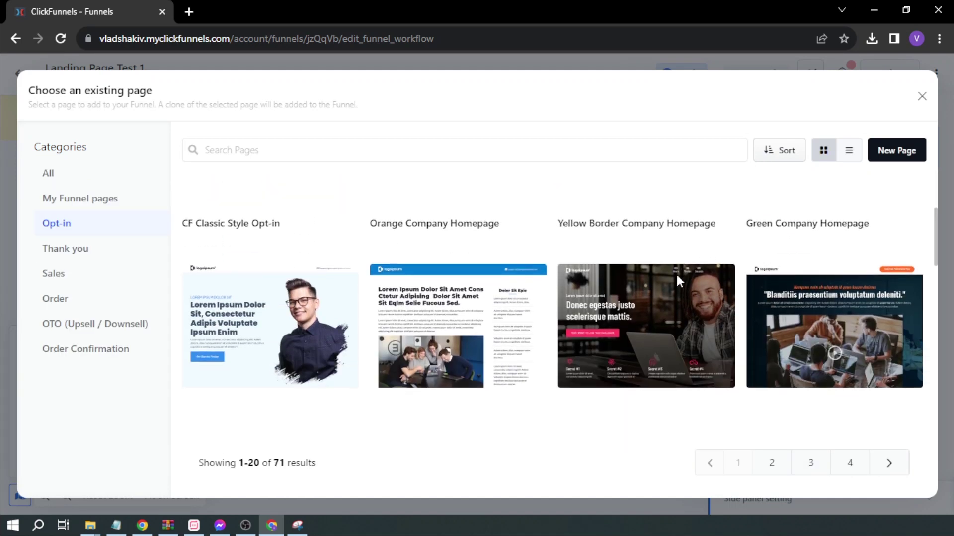
{"action": "scroll", "coordinate": [677, 275], "scroll_direction": "down", "scroll_amount": 7}
{"action": "scroll", "coordinate": [677, 276], "scroll_direction": "up", "scroll_amount": 10}
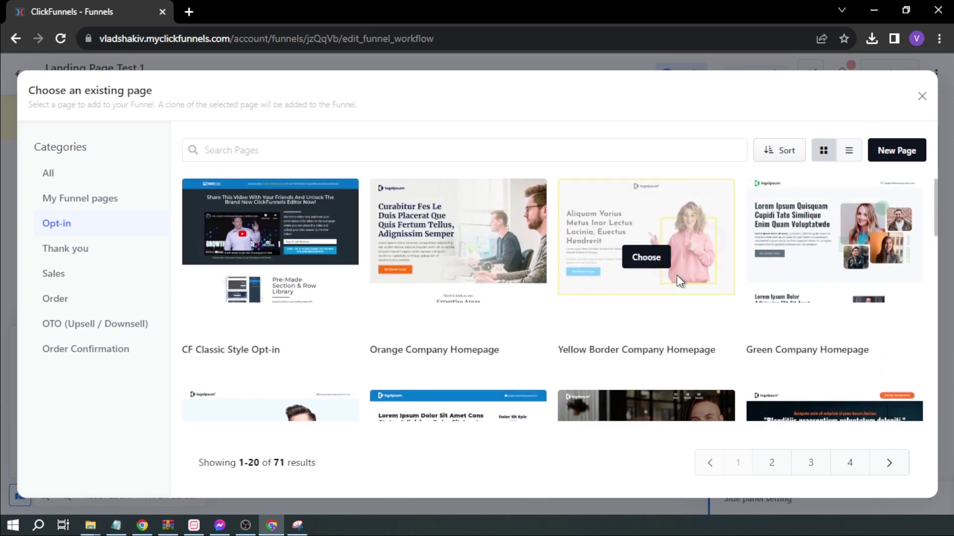
Create a brand-new blank page named 'Landing Page Test 1' as the funnel's first step.
{"action": "left_click", "coordinate": [888, 155]}
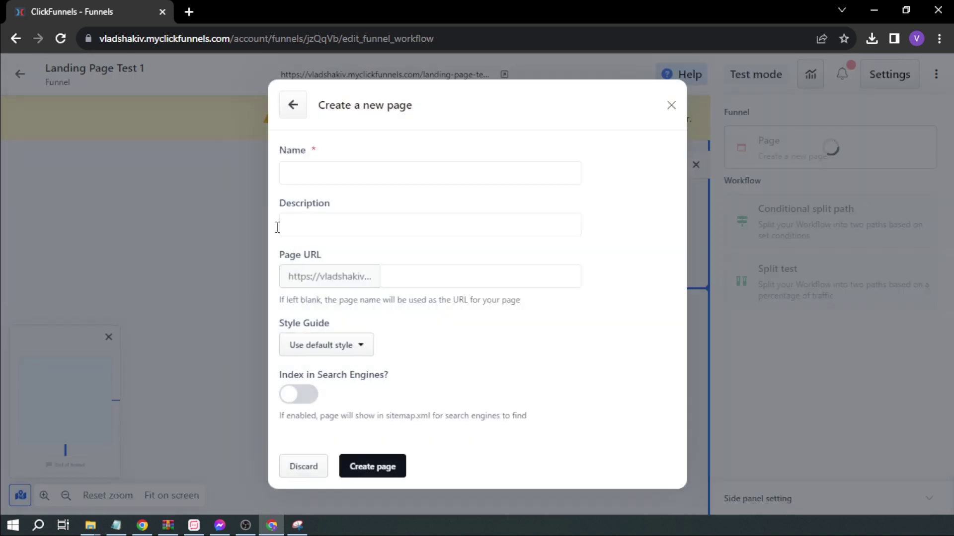
{"action": "left_click", "coordinate": [350, 183]}
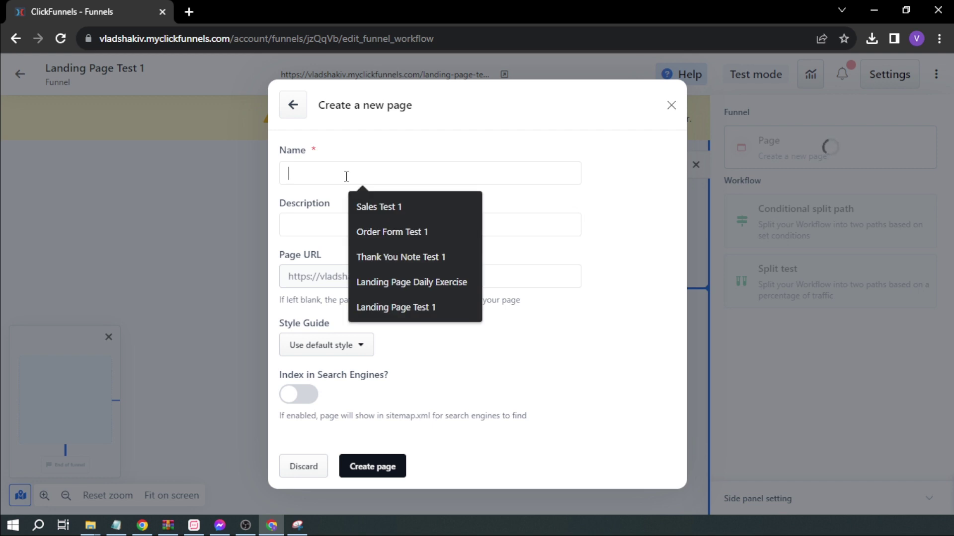
{"action": "type", "text": "Landing Page T"}
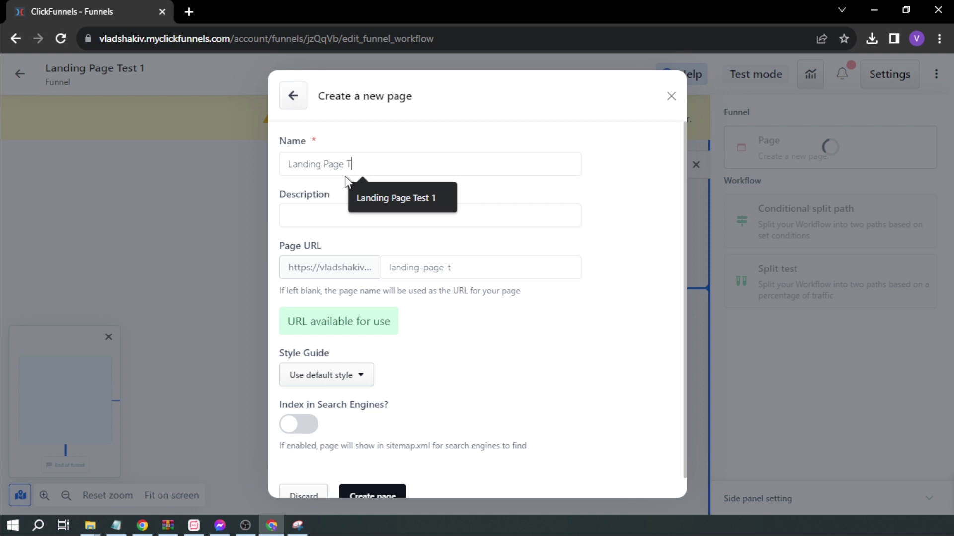
{"action": "type", "text": "est 1"}
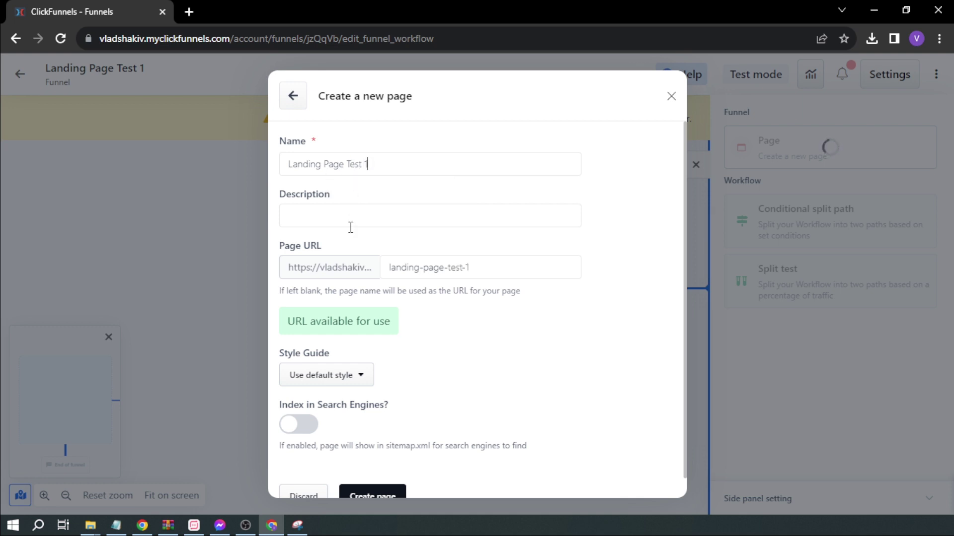
{"action": "scroll", "coordinate": [349, 442], "scroll_direction": "down", "scroll_amount": 1}
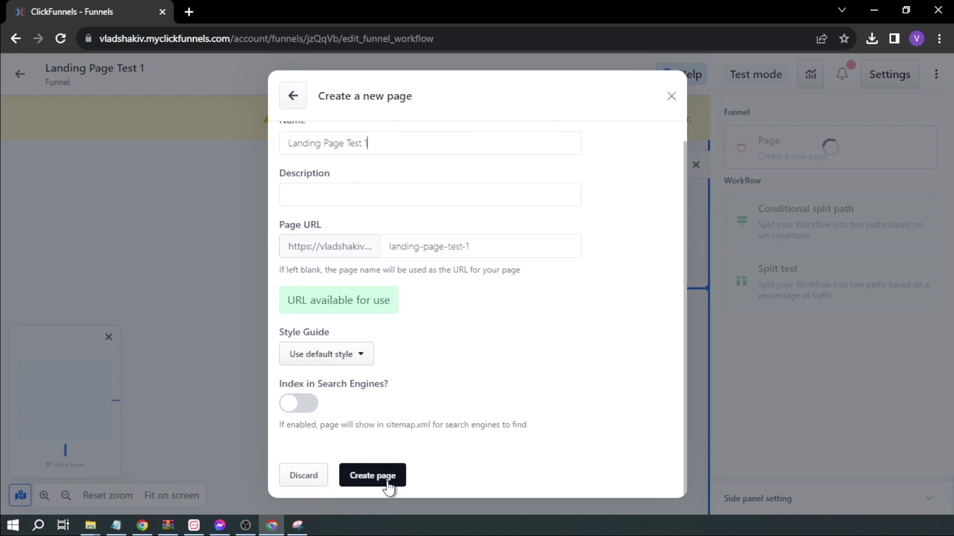
{"action": "left_click", "coordinate": [378, 475]}
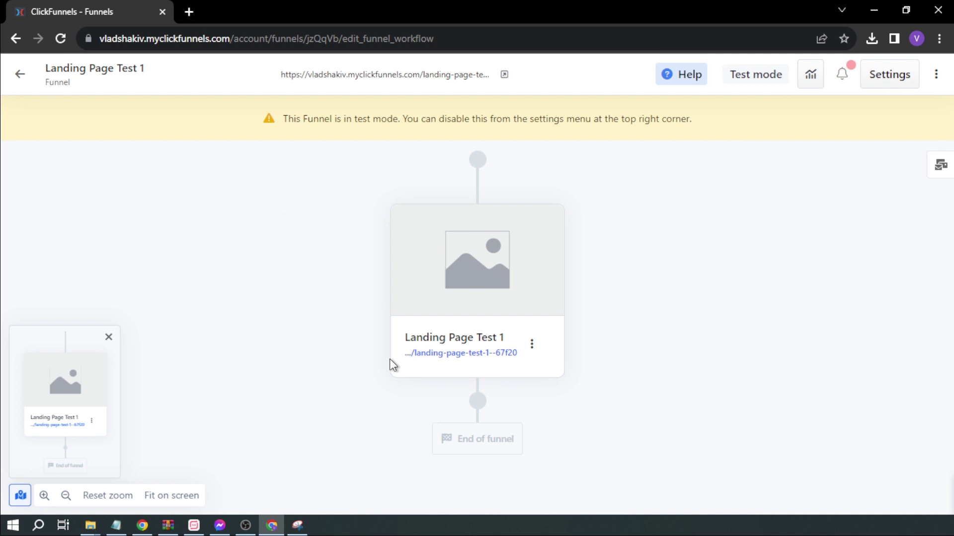
Open the page in the editor and add the Navigation 6 bar with Home, About Us, Contact Us.
{"action": "left_click", "coordinate": [494, 255]}
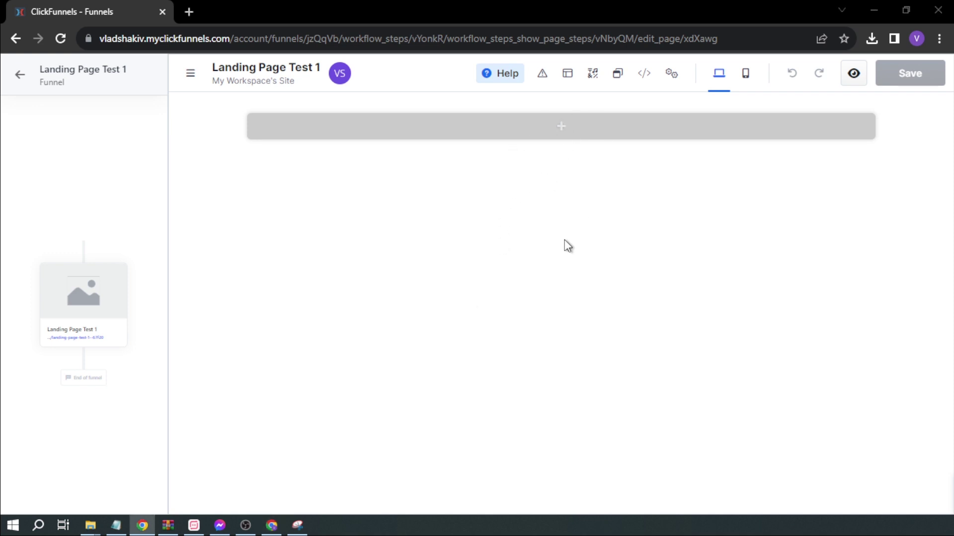
{"action": "left_click", "coordinate": [562, 128]}
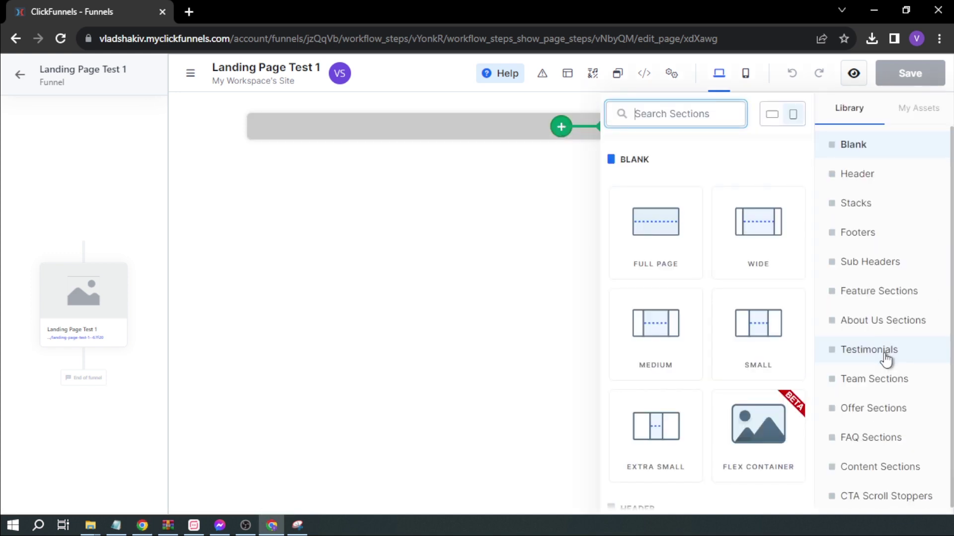
{"action": "scroll", "coordinate": [884, 358], "scroll_direction": "down", "scroll_amount": 1}
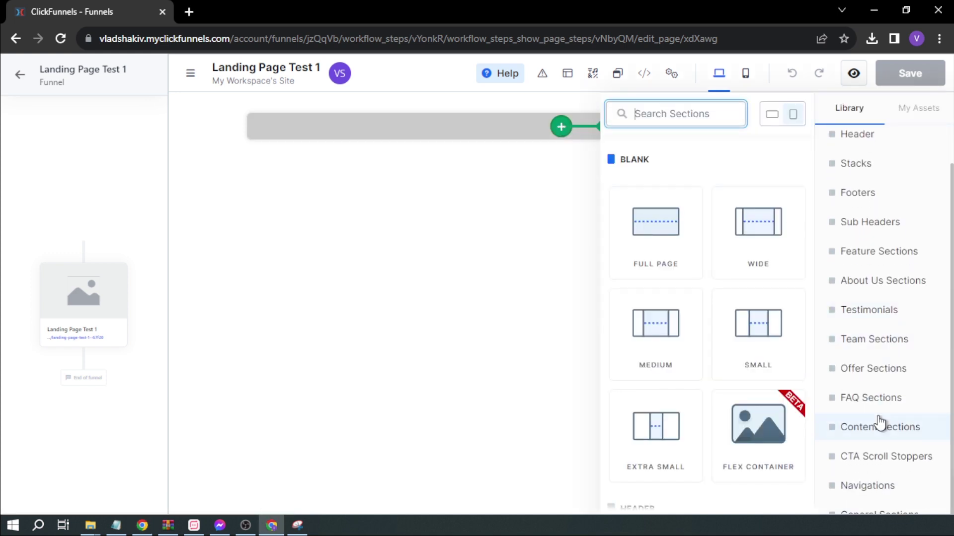
{"action": "left_click", "coordinate": [847, 489]}
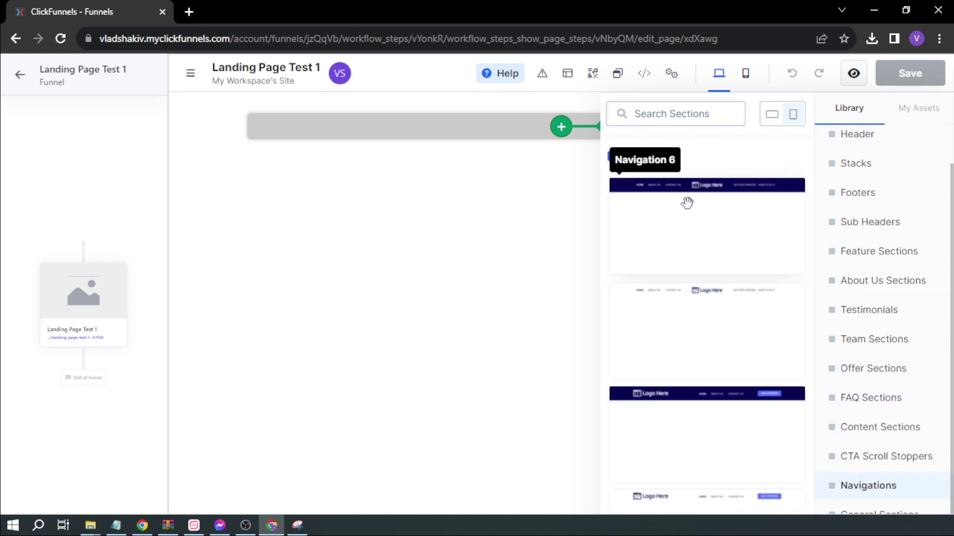
{"action": "left_click", "coordinate": [689, 210]}
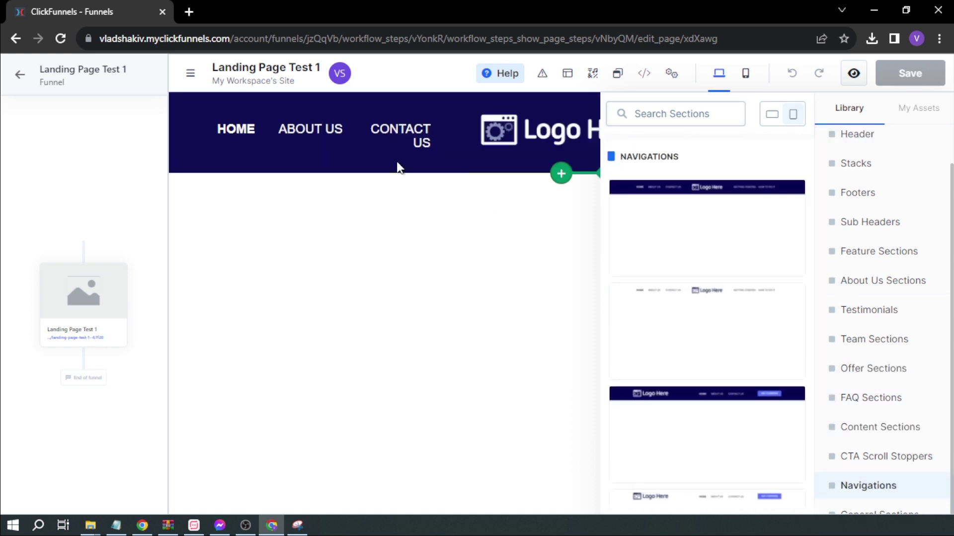
{"action": "scroll", "coordinate": [693, 343], "scroll_direction": "down", "scroll_amount": 5}
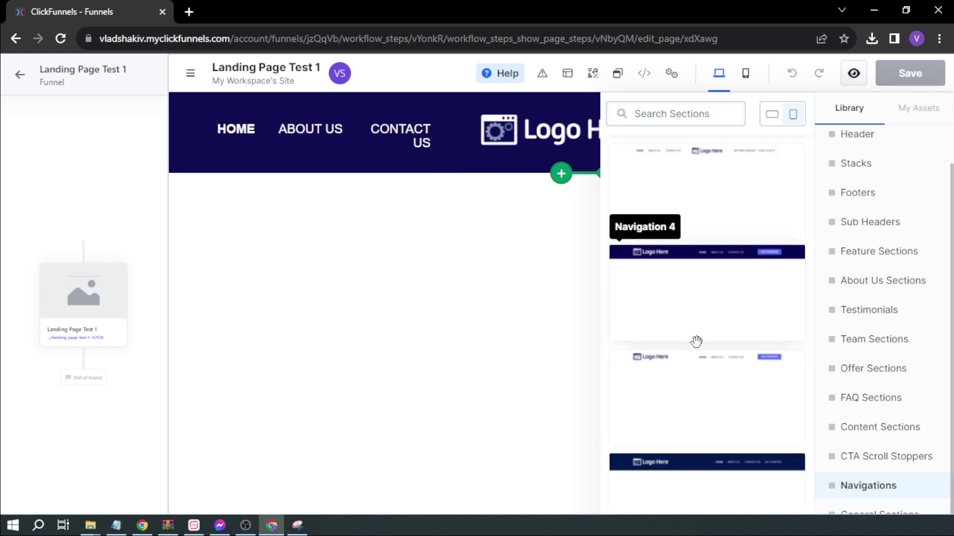
{"action": "scroll", "coordinate": [696, 347], "scroll_direction": "up", "scroll_amount": 4}
{"action": "scroll", "coordinate": [715, 214], "scroll_direction": "down", "scroll_amount": 5}
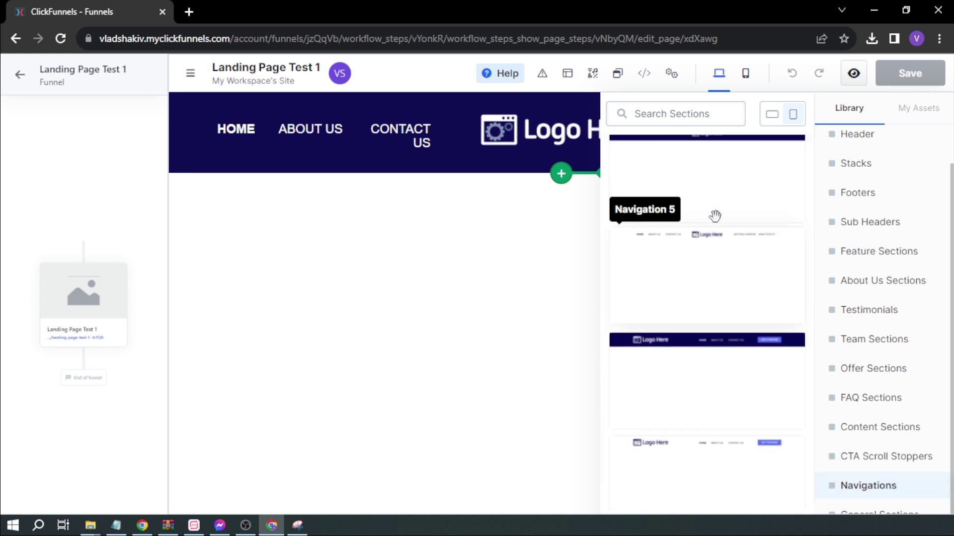
{"action": "scroll", "coordinate": [726, 256], "scroll_direction": "up", "scroll_amount": 1}
{"action": "scroll", "coordinate": [723, 253], "scroll_direction": "up", "scroll_amount": 10}
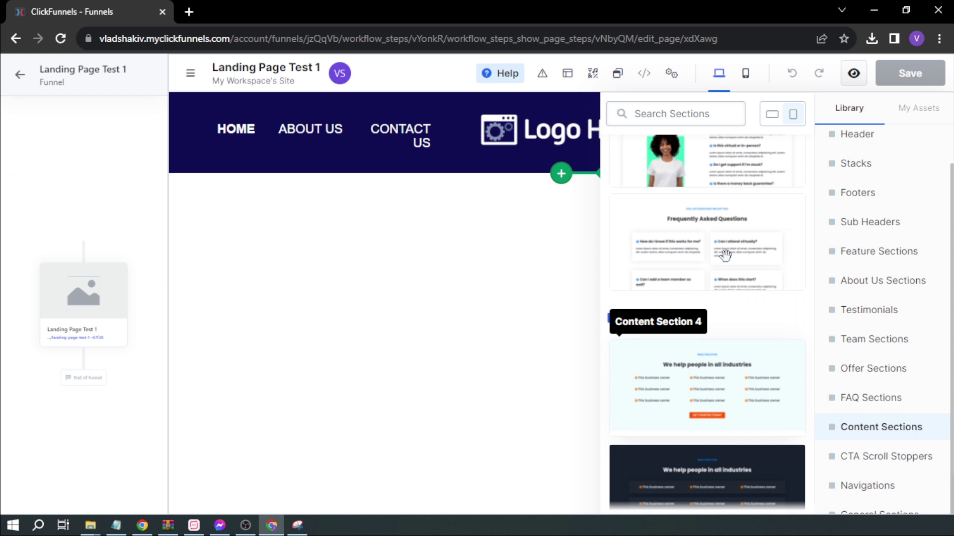
Add the Footer 4 section below the navigation bar.
{"action": "left_click", "coordinate": [884, 202]}
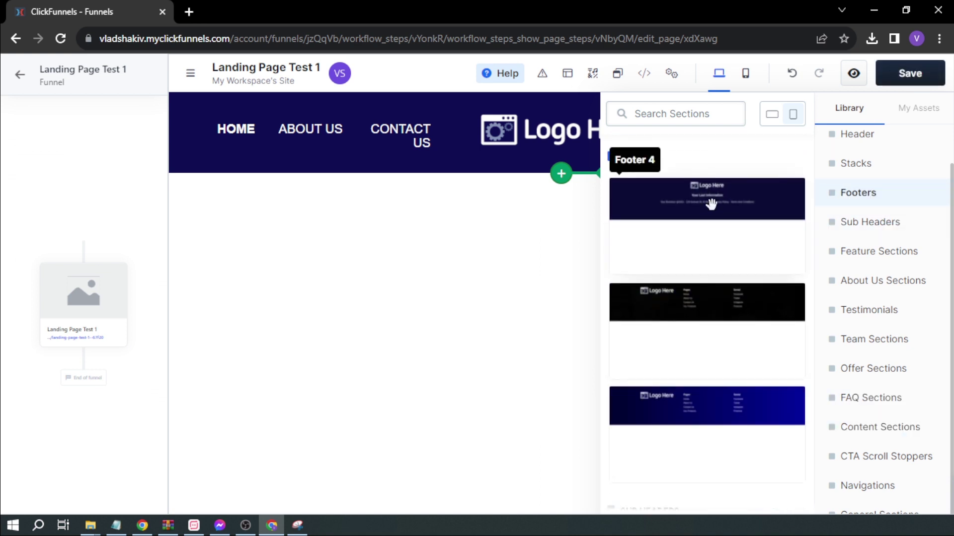
{"action": "left_click", "coordinate": [714, 223]}
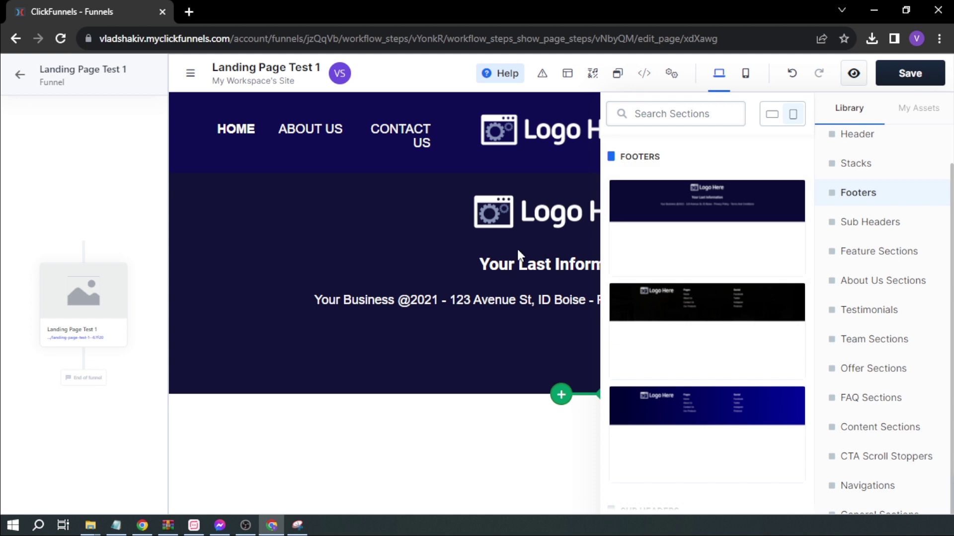
{"action": "left_click", "coordinate": [411, 255]}
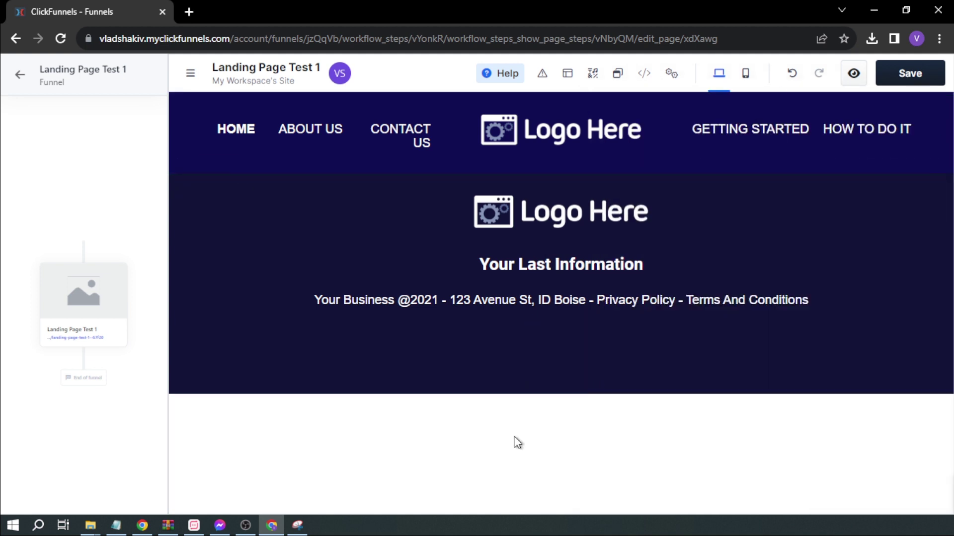
Insert a full-page section with a two-column row between the navigation and footer.
{"action": "mouse_move", "coordinate": [570, 172]}
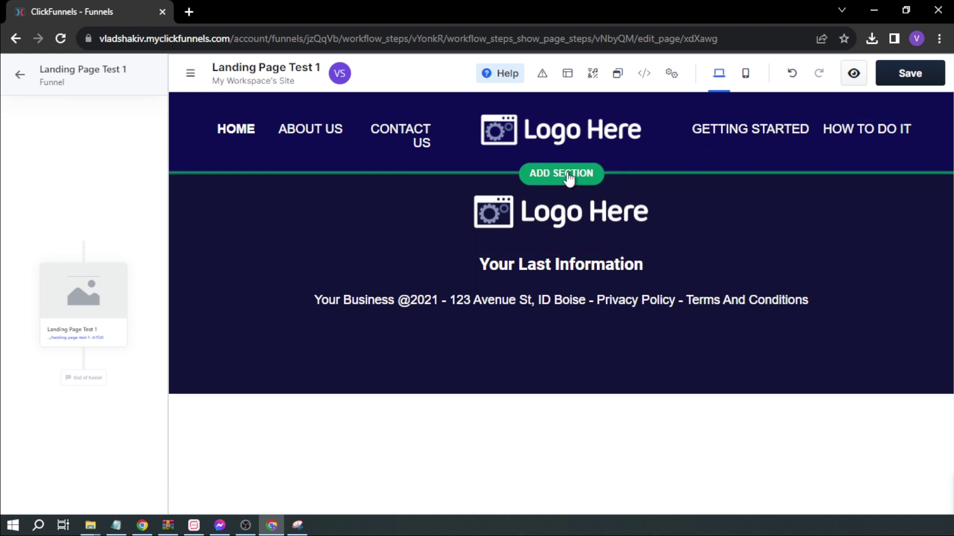
{"action": "left_click", "coordinate": [564, 173]}
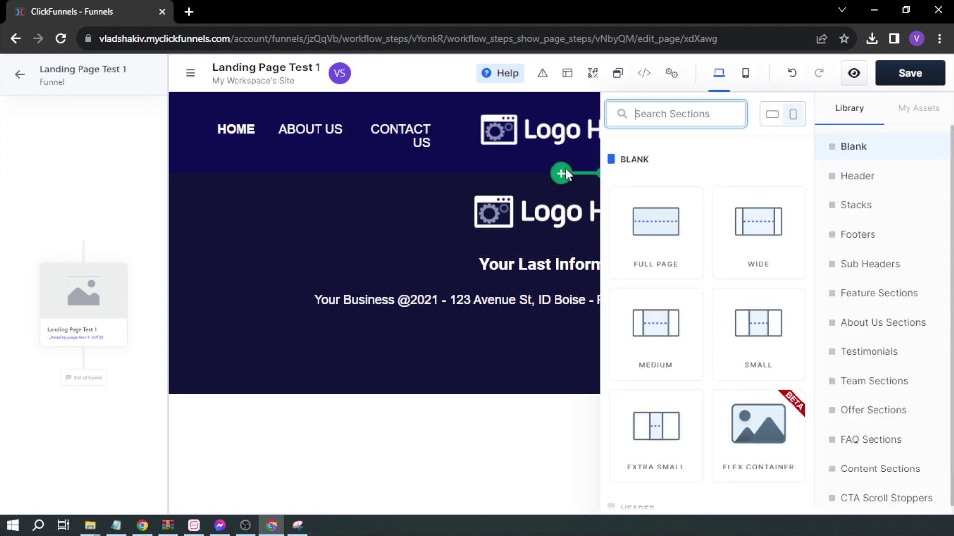
{"action": "left_click", "coordinate": [656, 232]}
{"action": "left_click", "coordinate": [741, 241]}
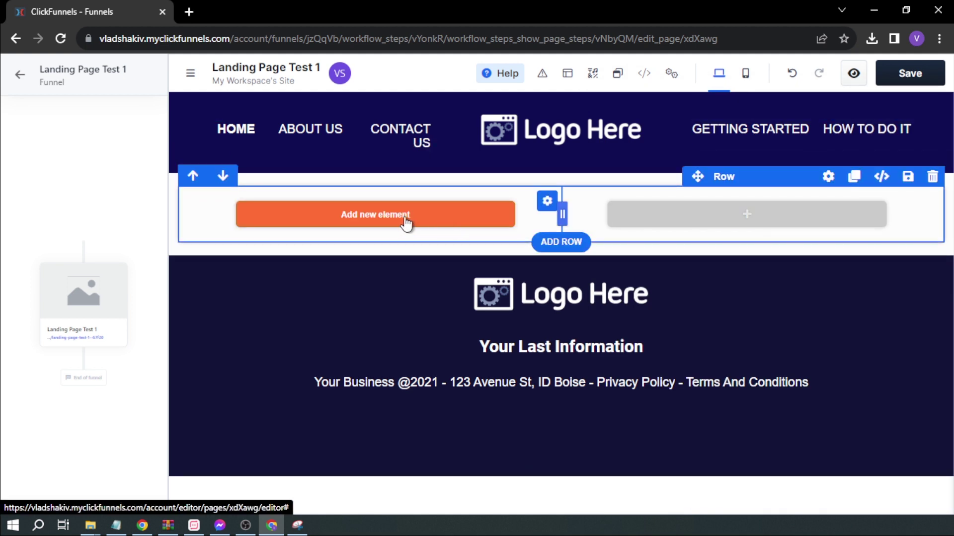
{"action": "left_click", "coordinate": [402, 222]}
{"action": "scroll", "coordinate": [680, 376], "scroll_direction": "down", "scroll_amount": 2}
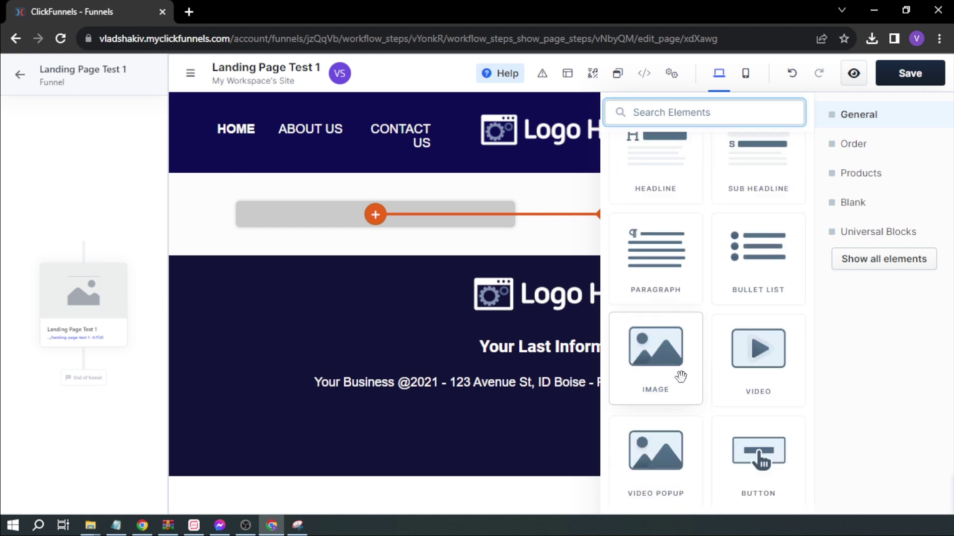
Place an image in the left column and headline, subheadline, text and sign-up button on the right.
{"action": "left_click", "coordinate": [680, 376]}
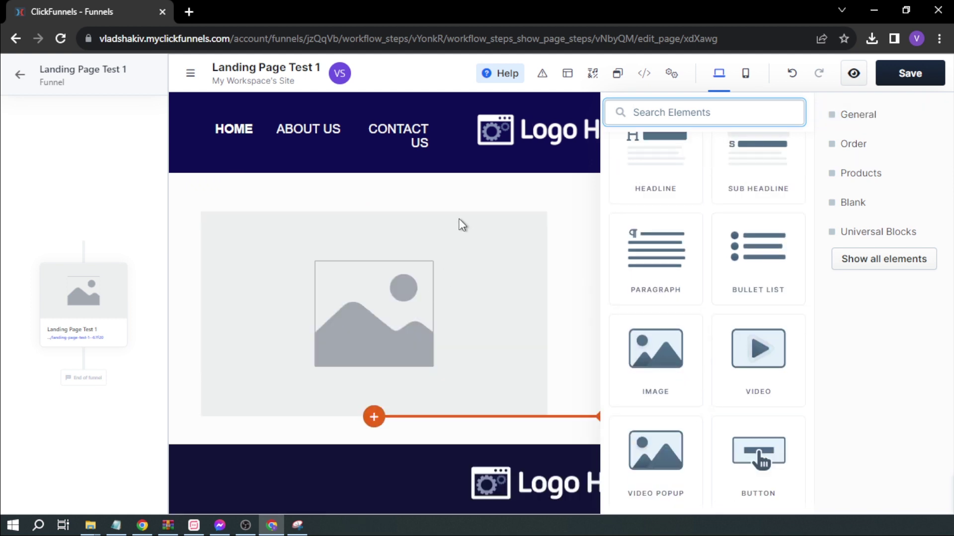
{"action": "left_click", "coordinate": [726, 226]}
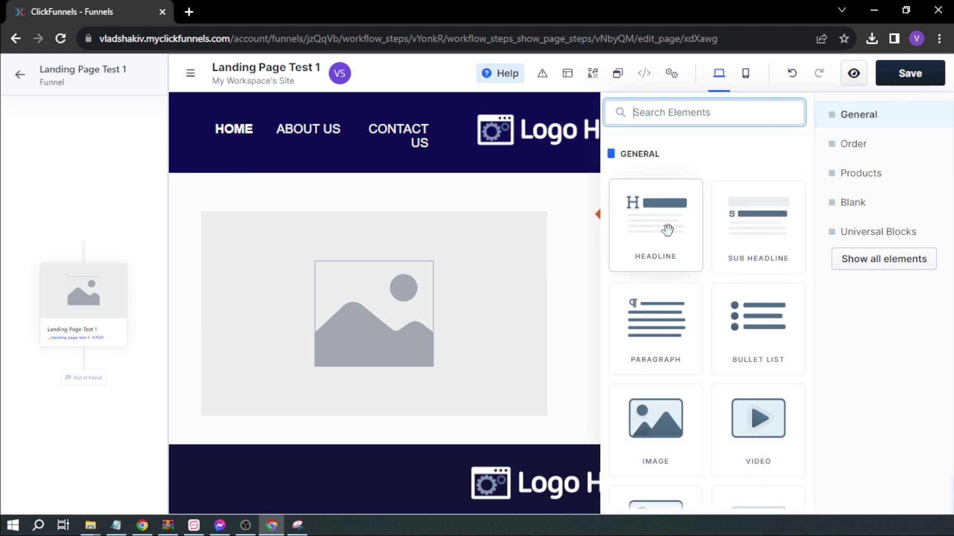
{"action": "scroll", "coordinate": [736, 311], "scroll_direction": "down", "scroll_amount": 2}
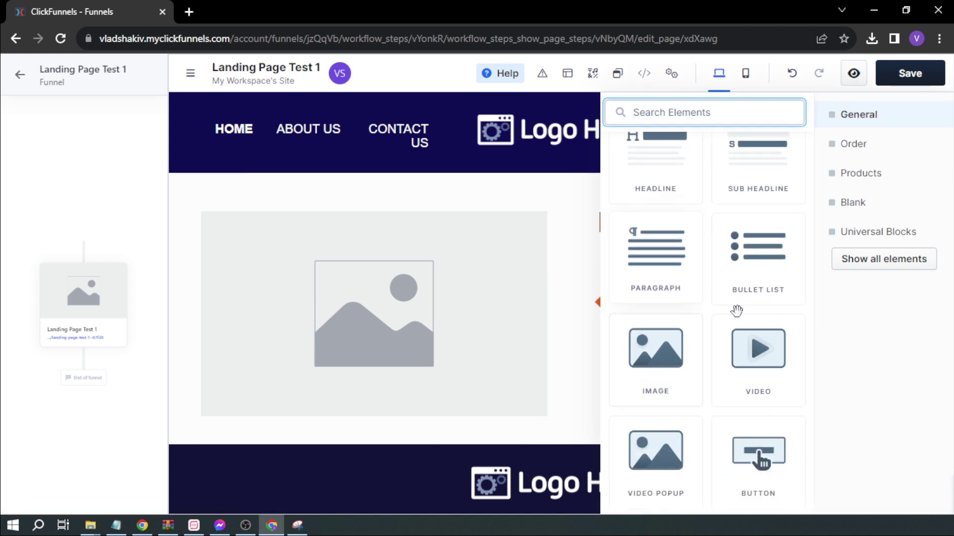
{"action": "scroll", "coordinate": [736, 311], "scroll_direction": "down", "scroll_amount": 2}
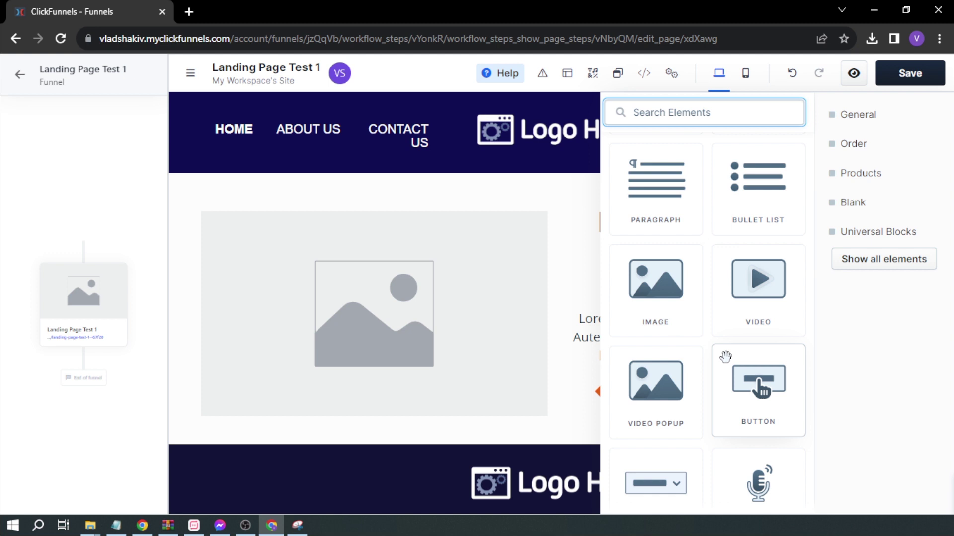
{"action": "scroll", "coordinate": [726, 356], "scroll_direction": "down", "scroll_amount": 2}
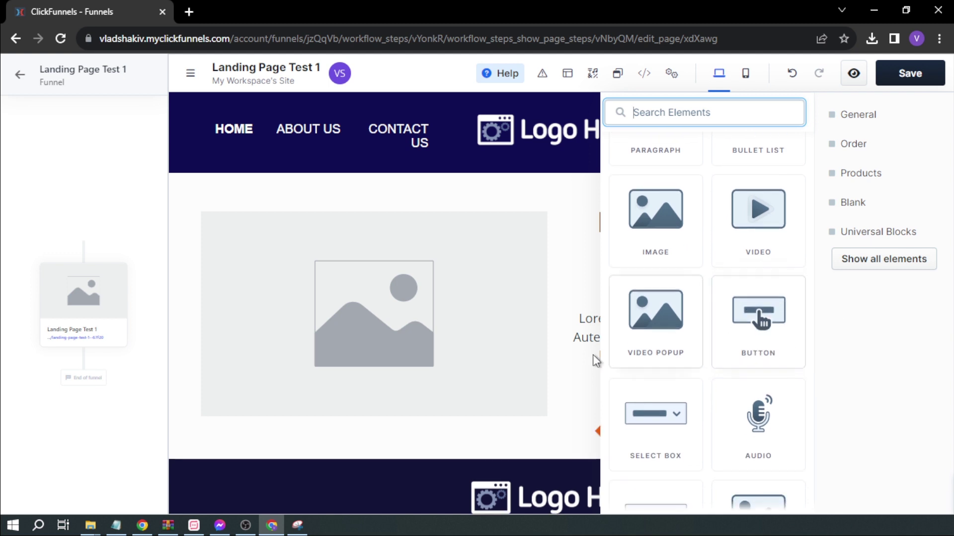
{"action": "left_click", "coordinate": [591, 243]}
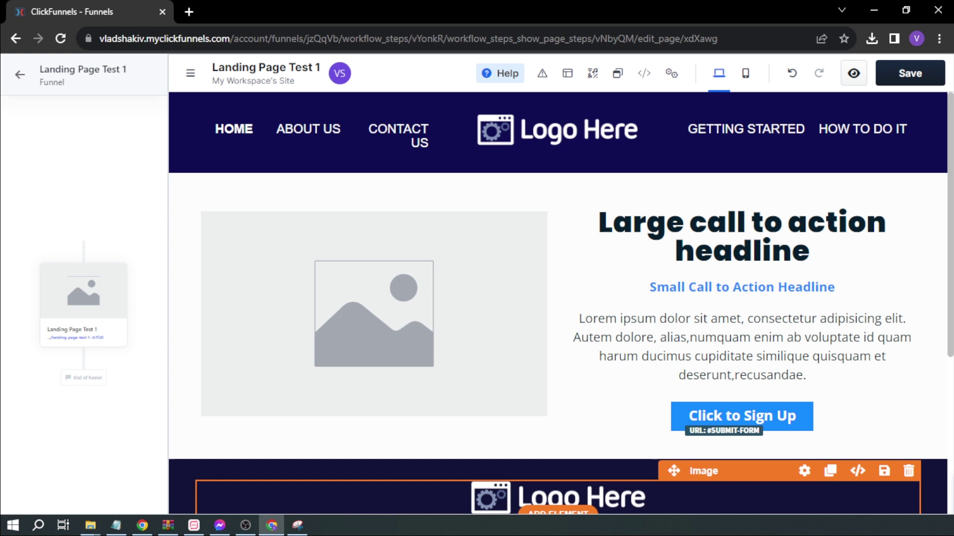
Replace the big headline with '14-Day Challenge to Attaining a Summer-body.'.
{"action": "key", "text": "alt+Tab"}
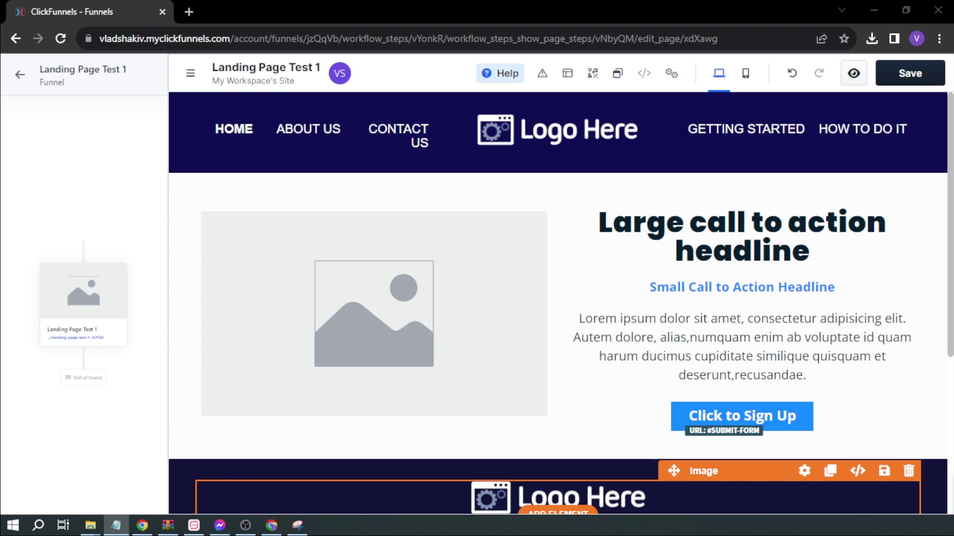
{"action": "key", "text": "alt+Tab"}
{"action": "left_click", "coordinate": [696, 235]}
{"action": "key", "text": "ctrl+a"}
{"action": "type", "text": "14-Day Challenge to Attaining a Summer-body."}
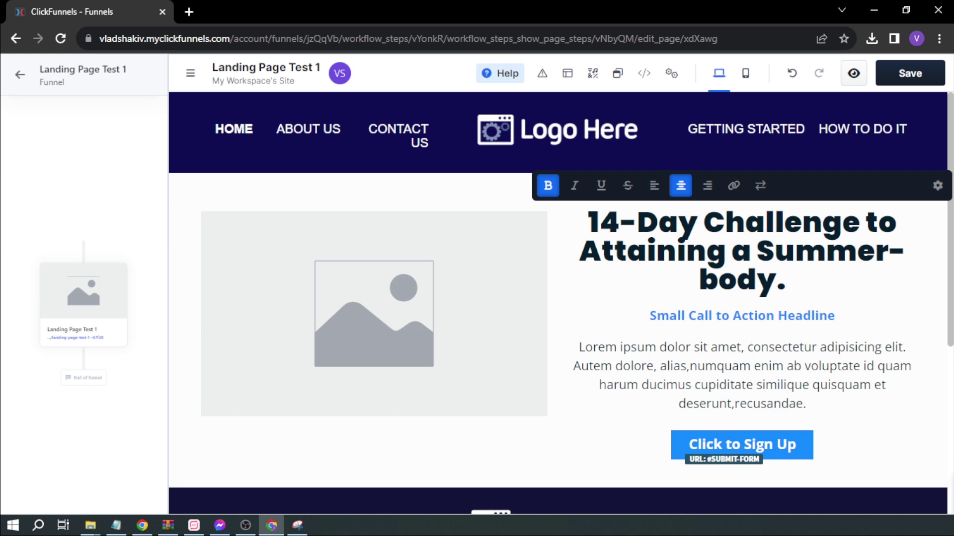
Paste the Summer's coming copy over the small call-to-action subheadline.
{"action": "key", "text": "alt+Tab"}
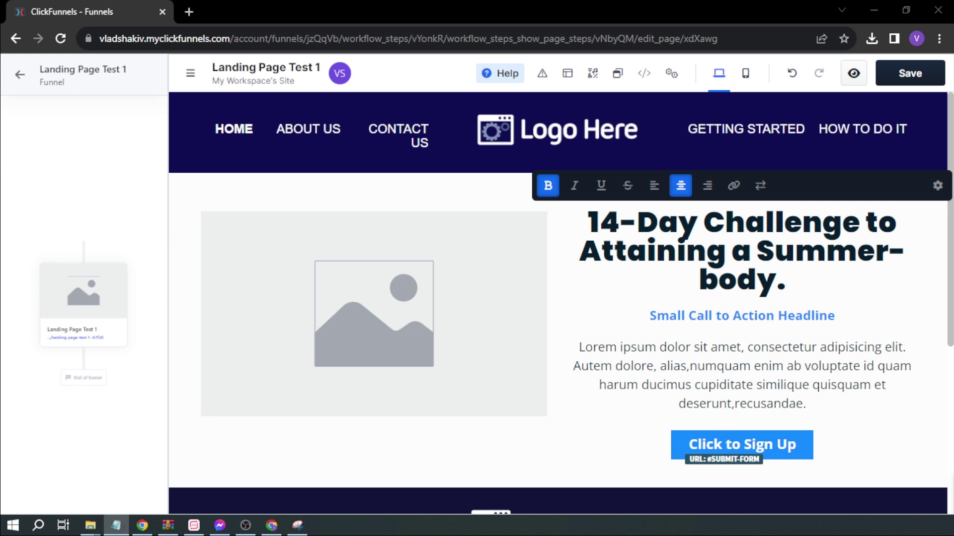
{"action": "left_click", "coordinate": [732, 315]}
{"action": "triple_click", "coordinate": [796, 315]}
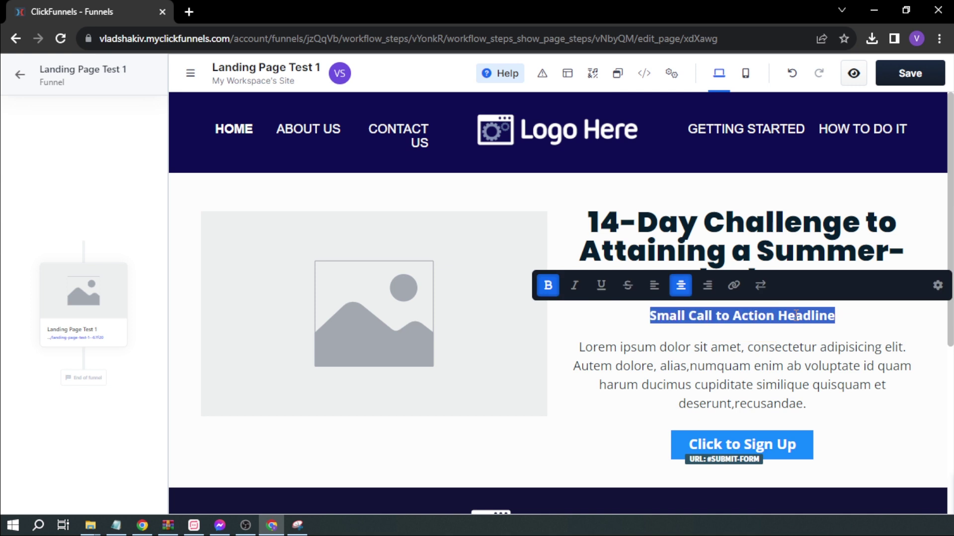
{"action": "left_click", "coordinate": [759, 316]}
{"action": "triple_click", "coordinate": [759, 316]}
{"action": "type", "text": "Summer's coming. Mentally ready. Financially ready. Emotionally ready. But are you Physically ready?"}
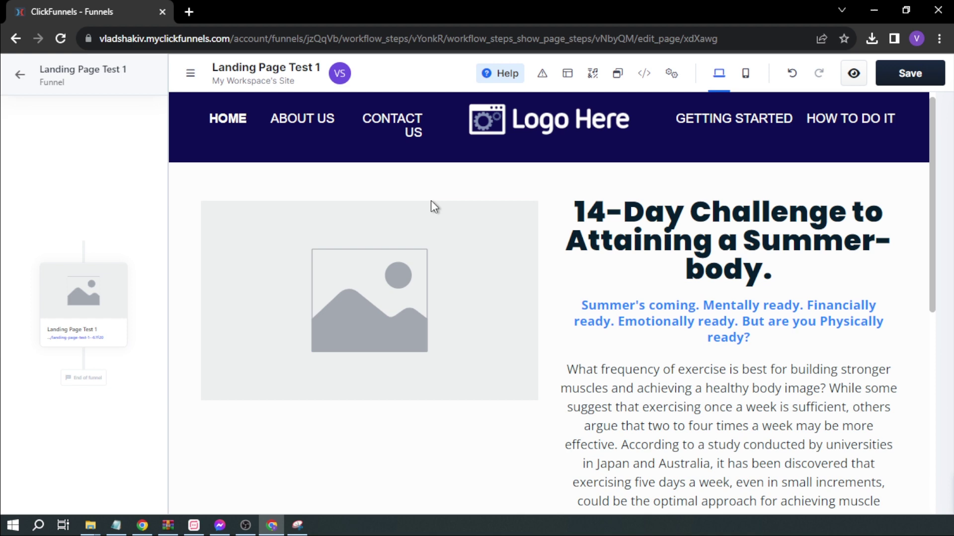
Upload the beach-couple photo and use it as the hero's left-column image.
{"action": "left_click", "coordinate": [430, 209]}
{"action": "scroll", "coordinate": [605, 260], "scroll_direction": "down", "scroll_amount": 1}
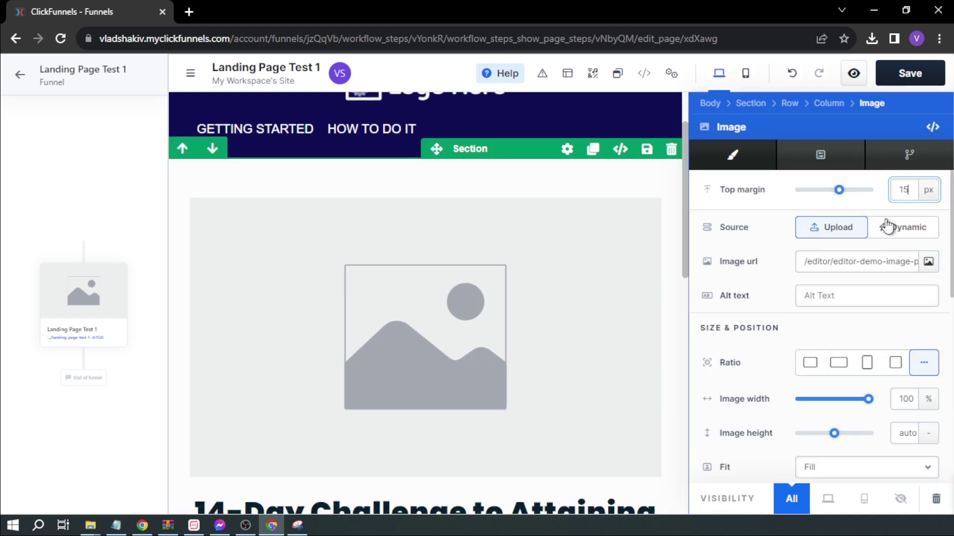
{"action": "left_click", "coordinate": [928, 261]}
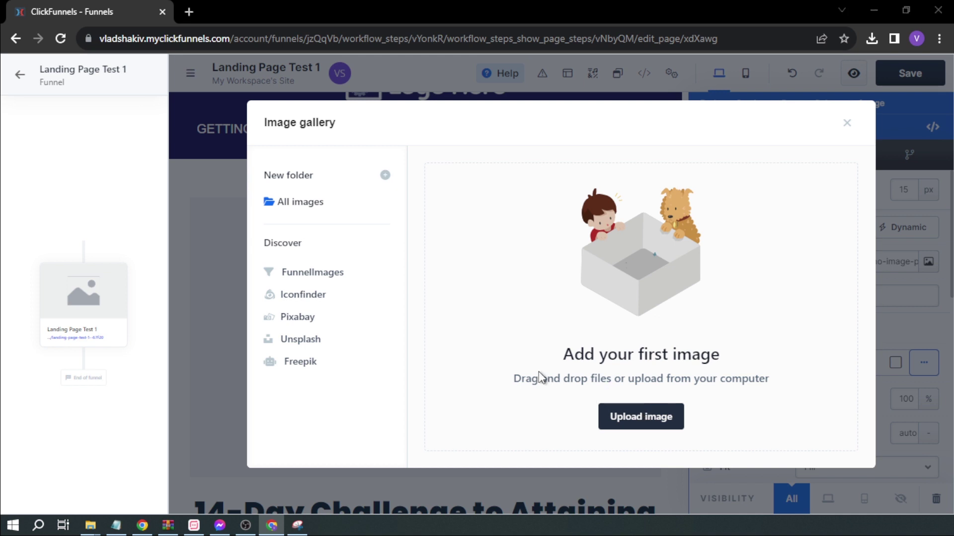
{"action": "left_click", "coordinate": [641, 417]}
{"action": "double_click", "coordinate": [150, 144]}
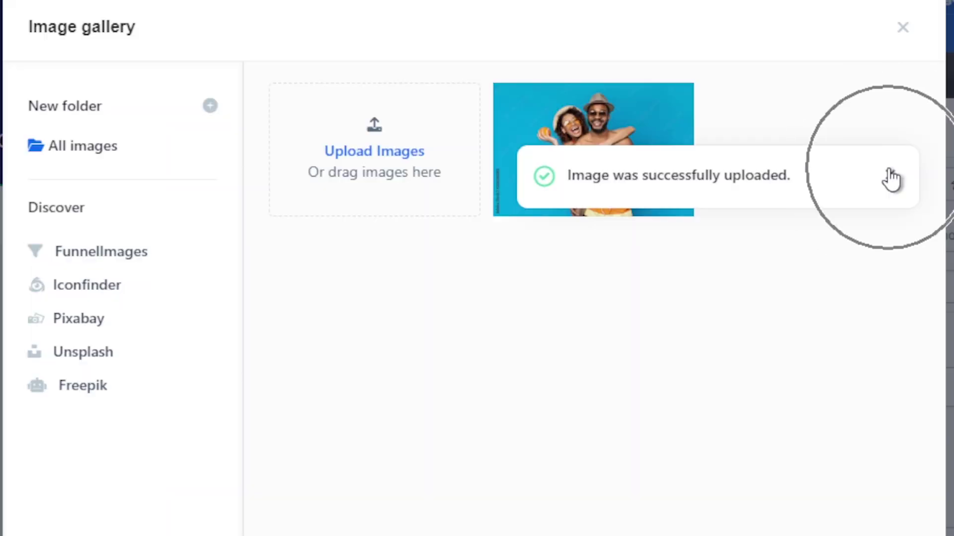
{"action": "left_click", "coordinate": [889, 177]}
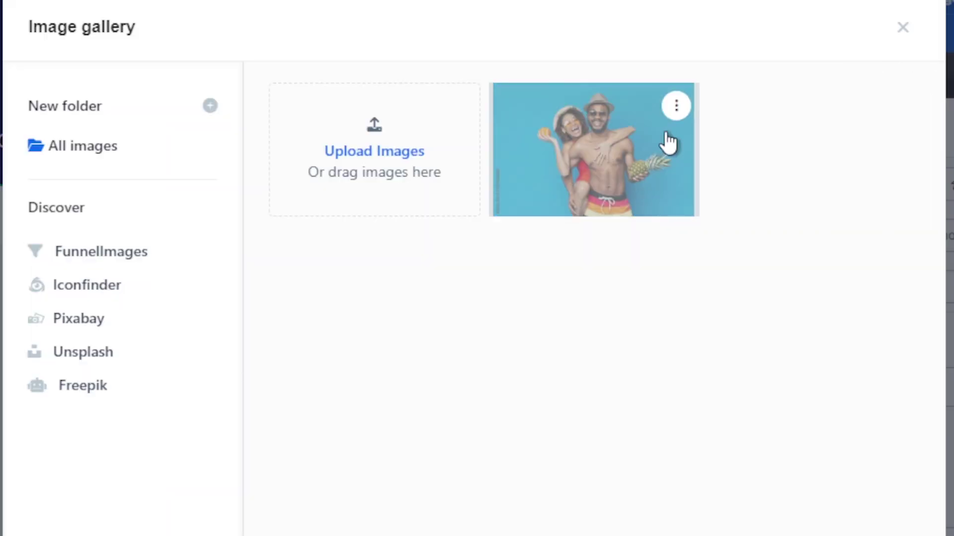
{"action": "left_click", "coordinate": [567, 155]}
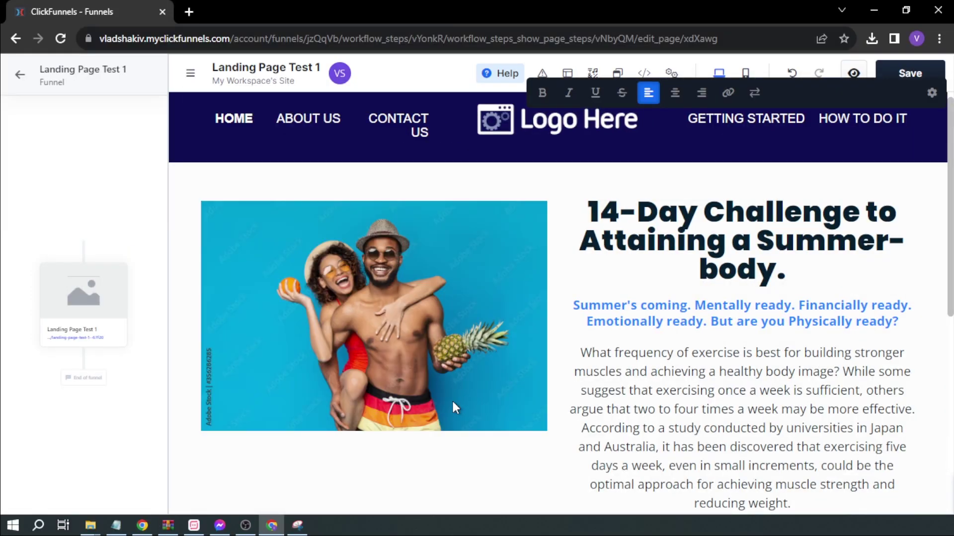
Change the button text to 'Click to Sign Up for 14-Day Challenge Program'.
{"action": "scroll", "coordinate": [453, 402], "scroll_direction": "down", "scroll_amount": 1}
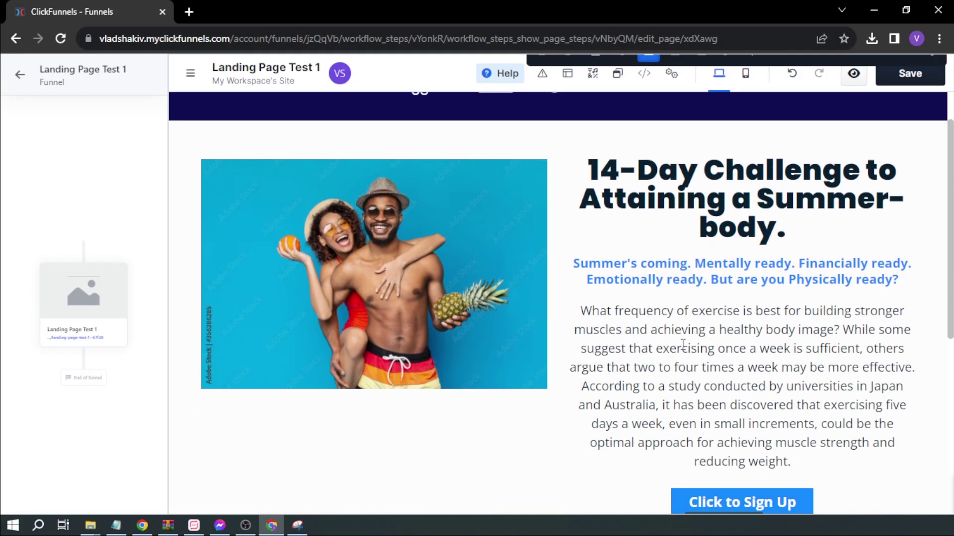
{"action": "scroll", "coordinate": [683, 344], "scroll_direction": "down", "scroll_amount": 3}
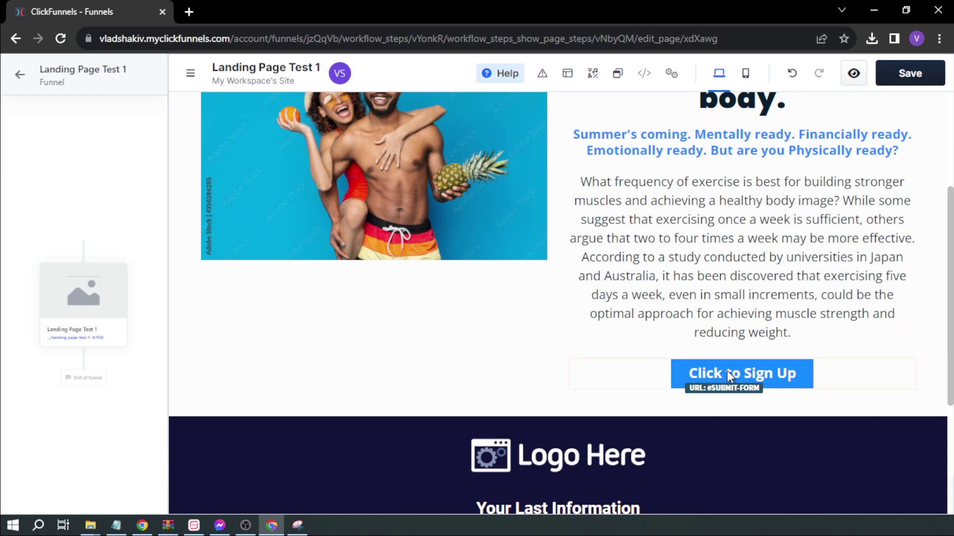
{"action": "left_click", "coordinate": [726, 371]}
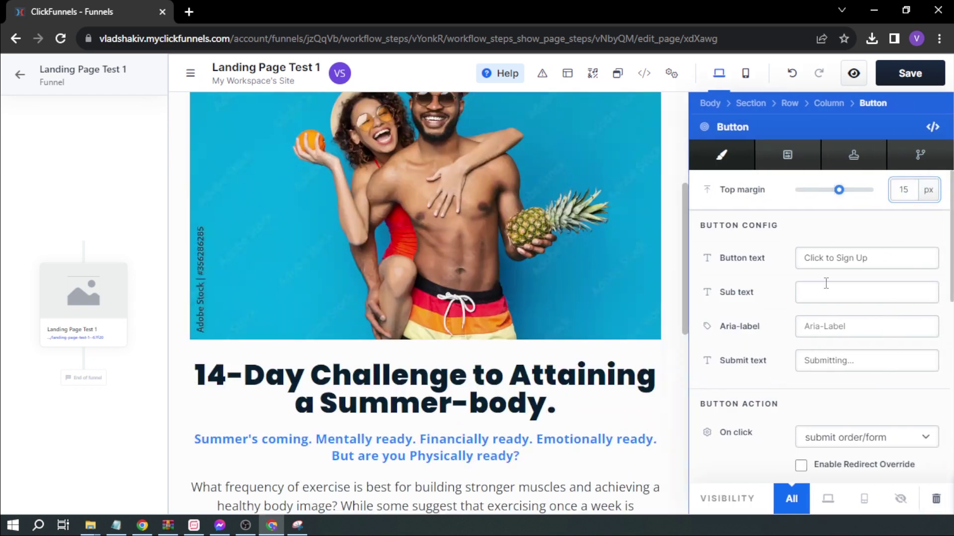
{"action": "scroll", "coordinate": [826, 281], "scroll_direction": "down", "scroll_amount": 1}
{"action": "left_click", "coordinate": [860, 248]}
{"action": "key", "text": "ctrl+a"}
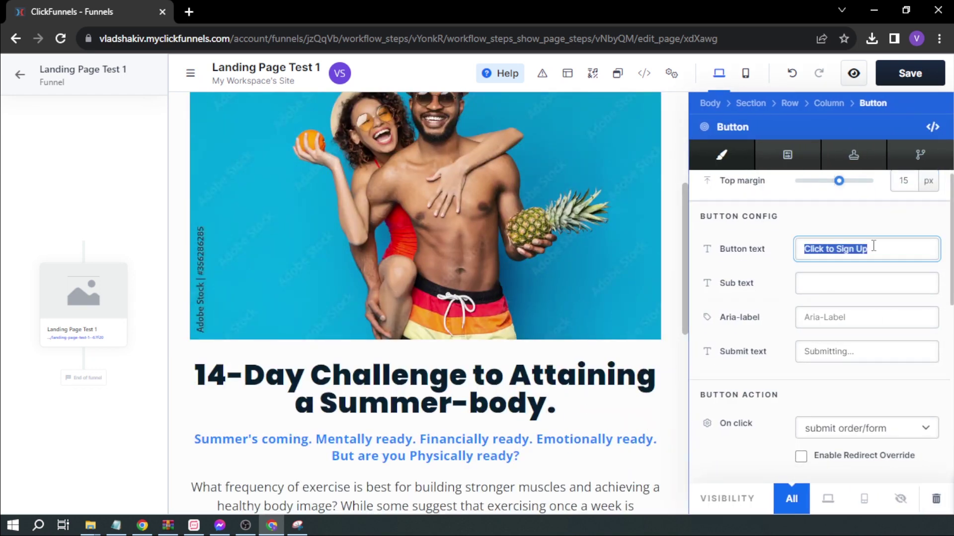
{"action": "type", "text": "Click to Sign Up"}
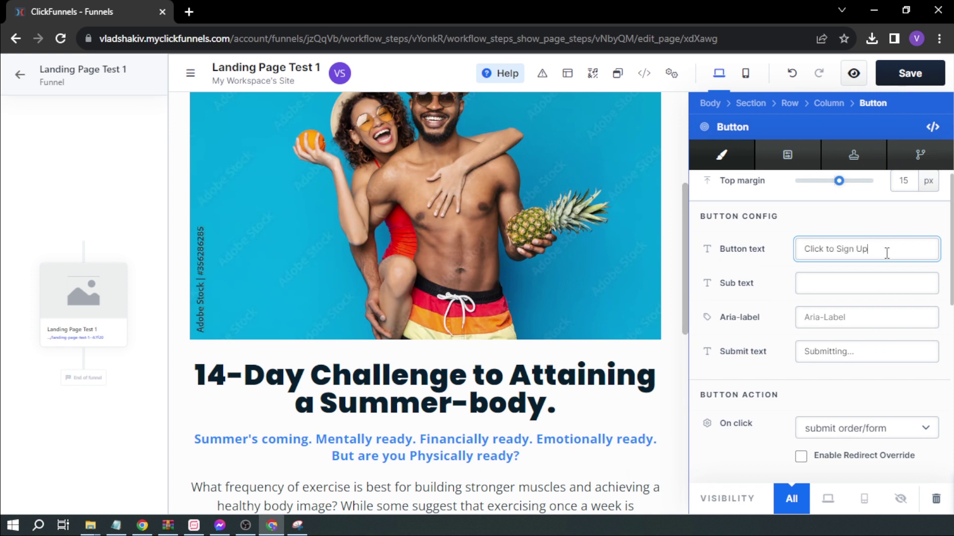
{"action": "type", "text": " for 14-Day ProgramChallenge"}
{"action": "key", "text": "ctrl+a"}
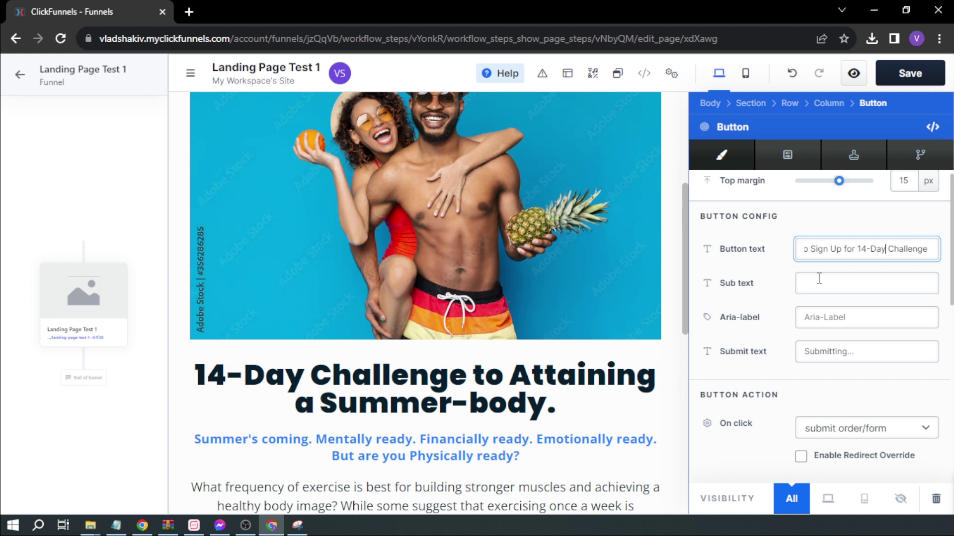
{"action": "left_click", "coordinate": [754, 319]}
Review the finished page and zoom the browser out two steps.
{"action": "scroll", "coordinate": [758, 303], "scroll_direction": "down", "scroll_amount": 4}
{"action": "scroll", "coordinate": [752, 249], "scroll_direction": "up", "scroll_amount": 2}
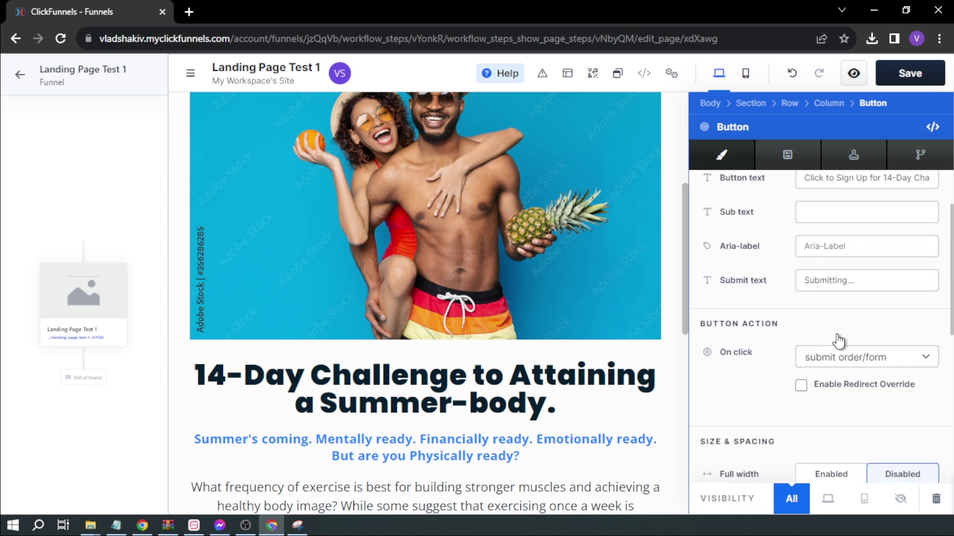
{"action": "scroll", "coordinate": [814, 357], "scroll_direction": "down", "scroll_amount": 5}
{"action": "scroll", "coordinate": [798, 393], "scroll_direction": "down", "scroll_amount": 1}
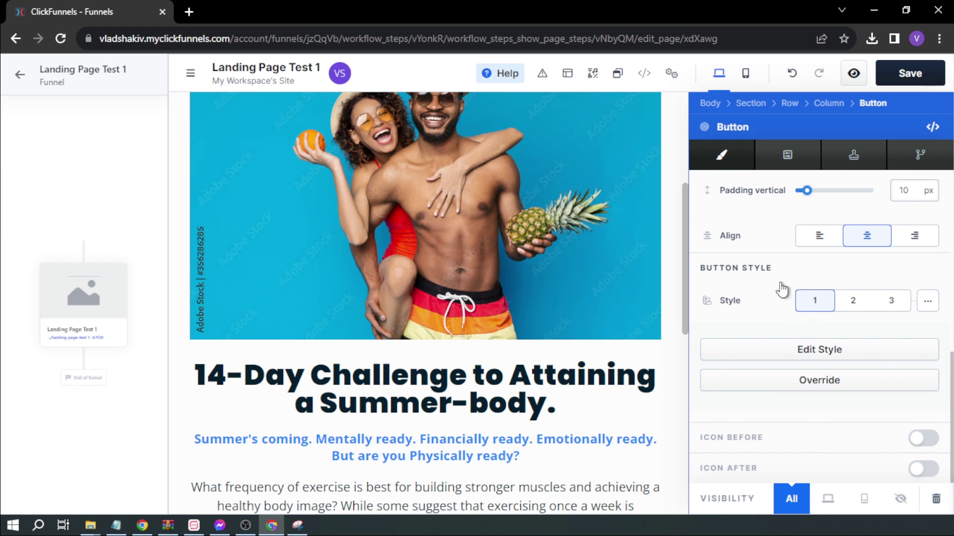
{"action": "scroll", "coordinate": [791, 216], "scroll_direction": "up", "scroll_amount": 4}
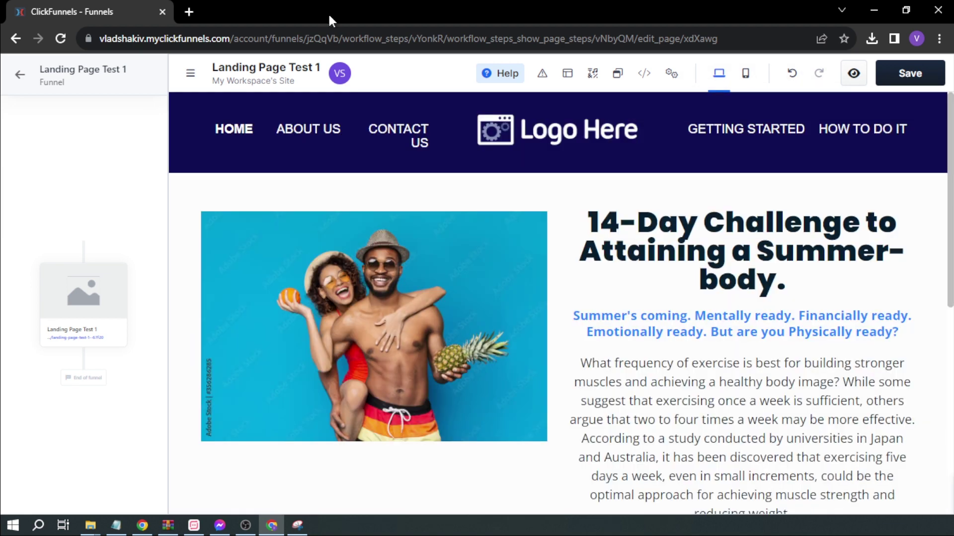
{"action": "key", "text": "ctrl+minus"}
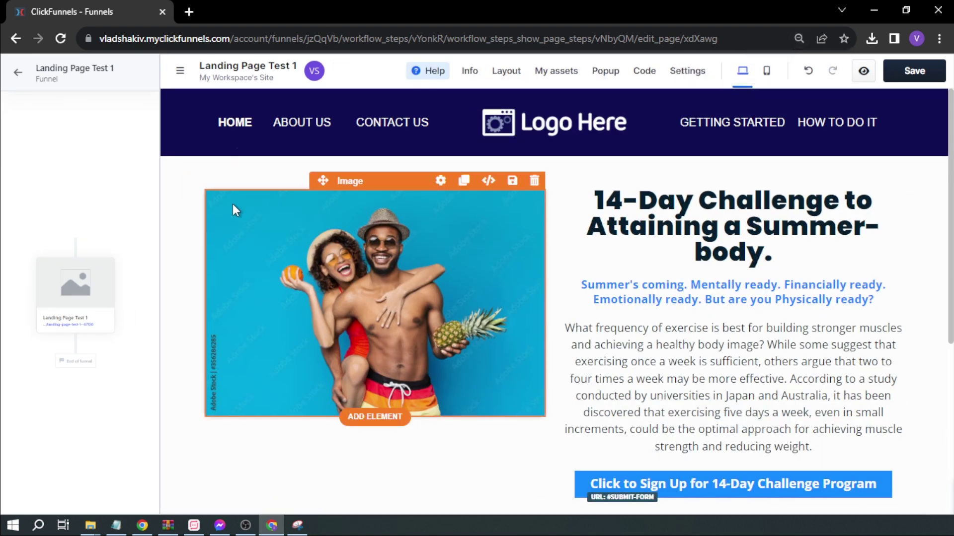
{"action": "key", "text": "ctrl+minus"}
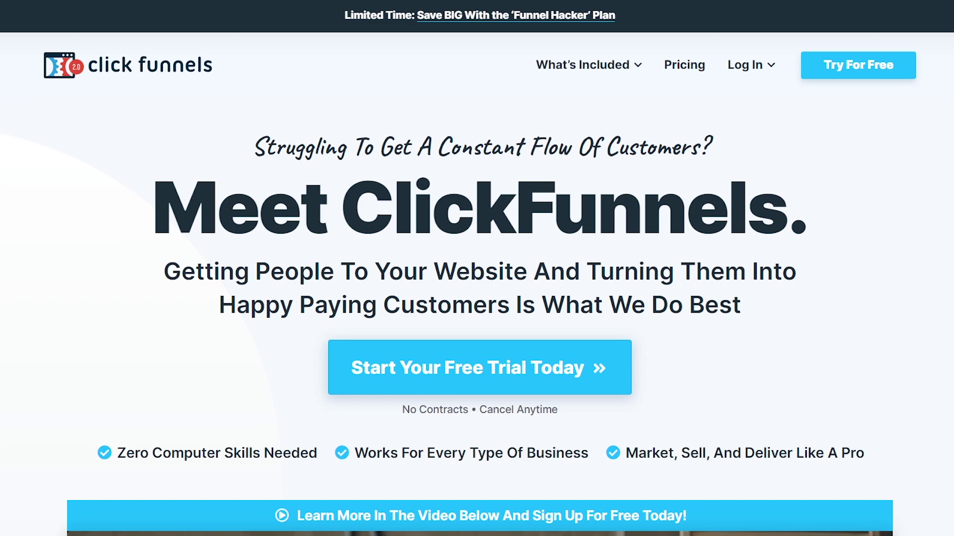
{"action": "scroll", "coordinate": [476, 298], "scroll_direction": "down", "scroll_amount": 9}
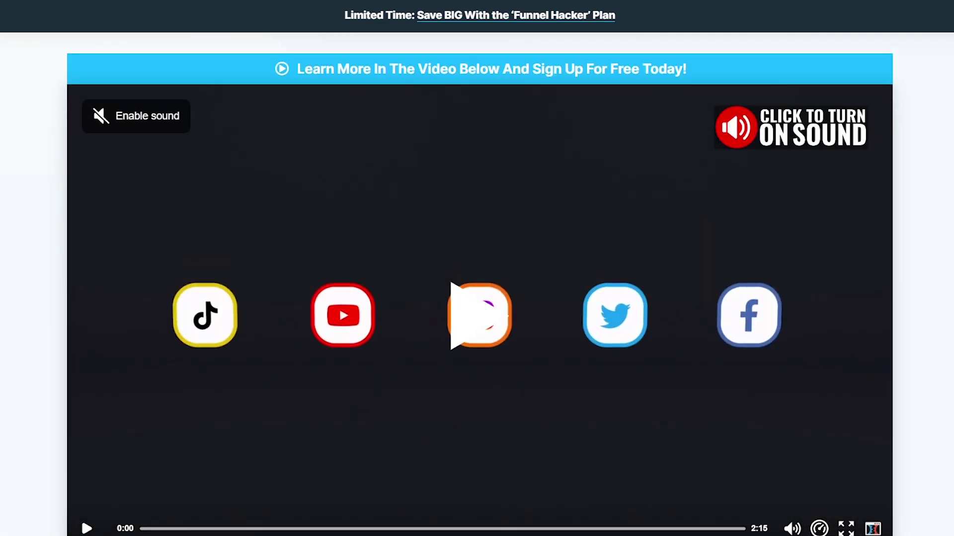
{"action": "scroll", "coordinate": [476, 298], "scroll_direction": "down", "scroll_amount": 10}
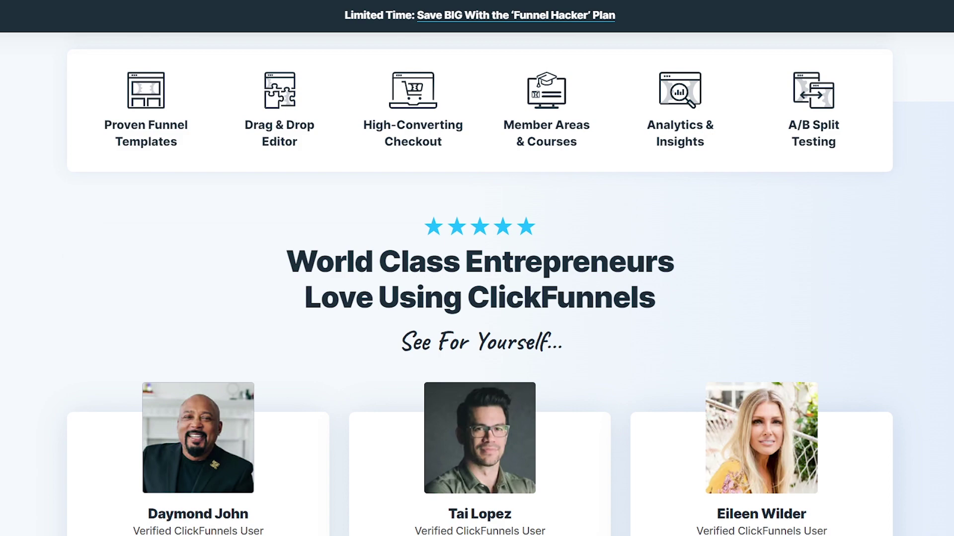
{"action": "scroll", "coordinate": [477, 298], "scroll_direction": "down", "scroll_amount": 3}
{"action": "scroll", "coordinate": [477, 298], "scroll_direction": "down", "scroll_amount": 16}
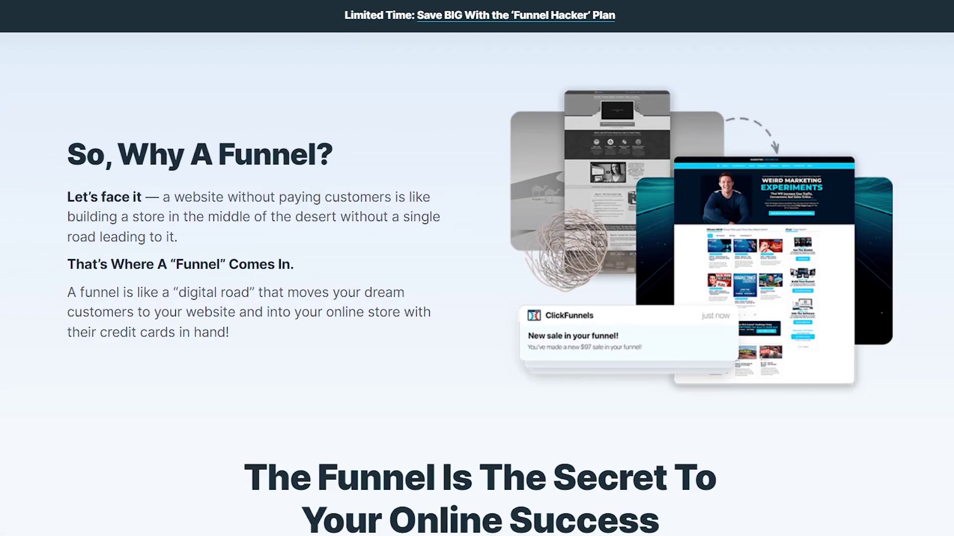
{"action": "scroll", "coordinate": [477, 298], "scroll_direction": "down", "scroll_amount": 7}
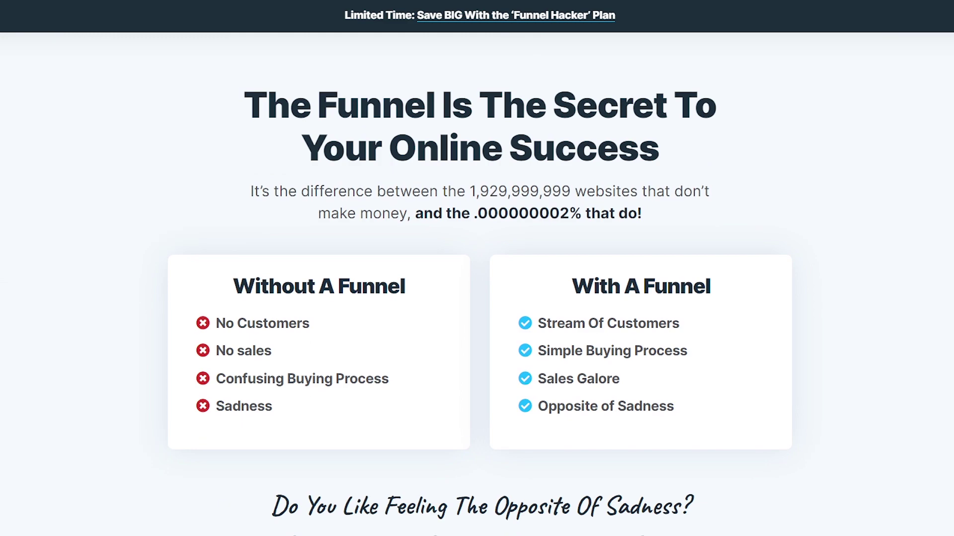